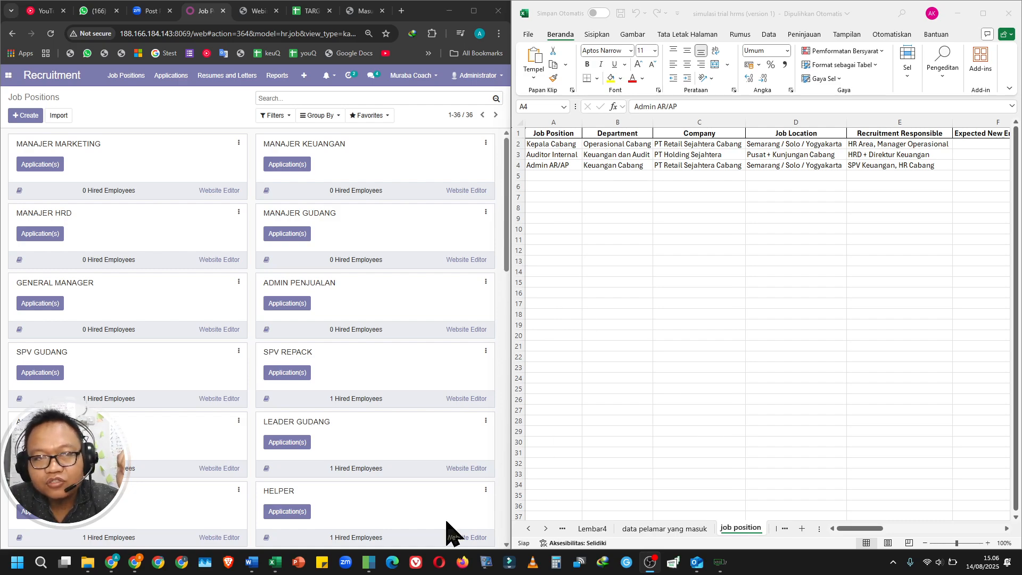
# Widen the Job Position and Department columns in the job position sheet.
pyautogui.click(627, 240)
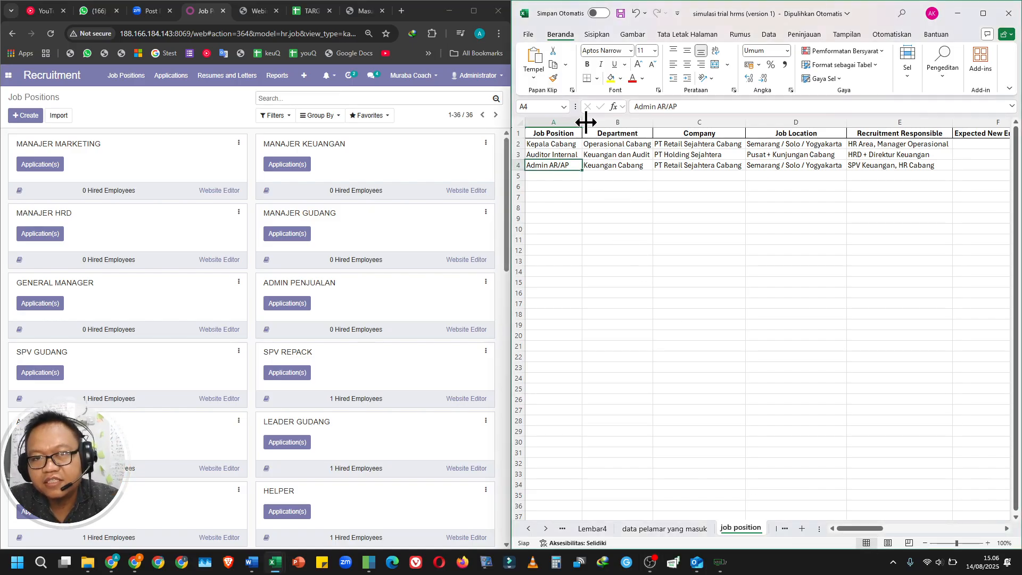
pyautogui.moveTo(586, 123); pyautogui.dragTo(593, 123)
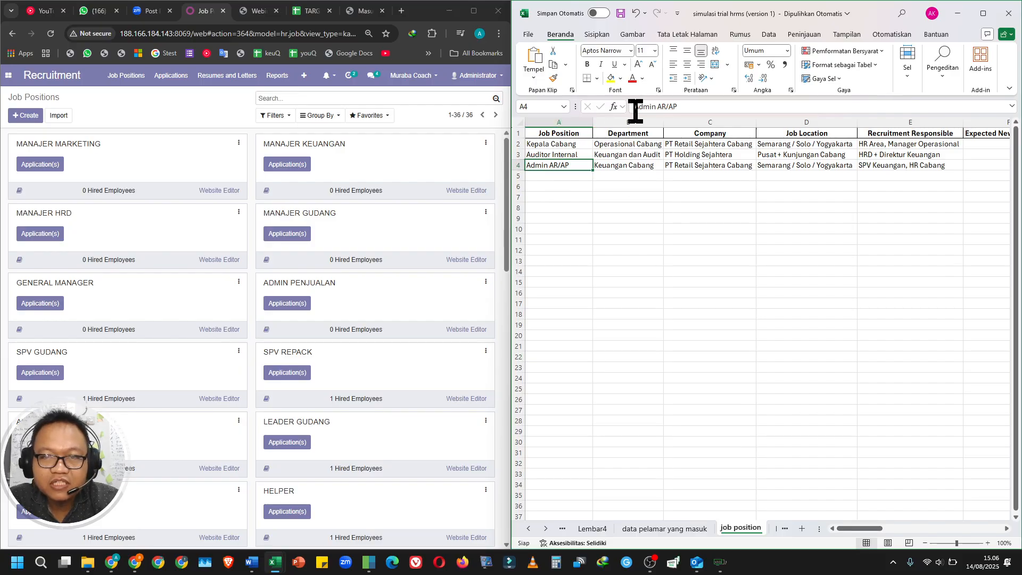
pyautogui.moveTo(664, 122); pyautogui.dragTo(675, 125)
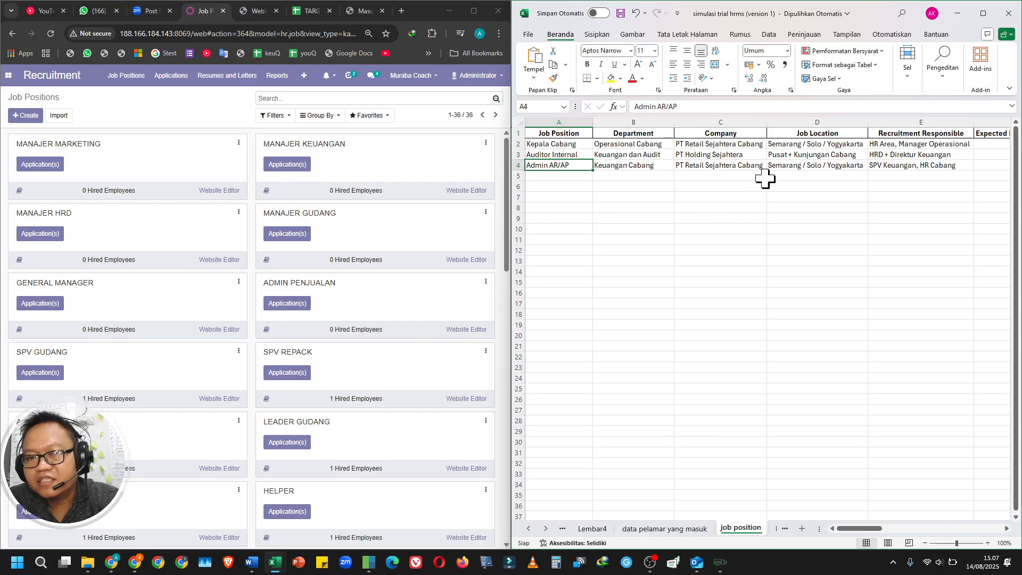
# Review the job position sheet's remaining columns through Detail KPI, including expected employees, education and experience.
pyautogui.moveTo(876, 530); pyautogui.dragTo(896, 532)
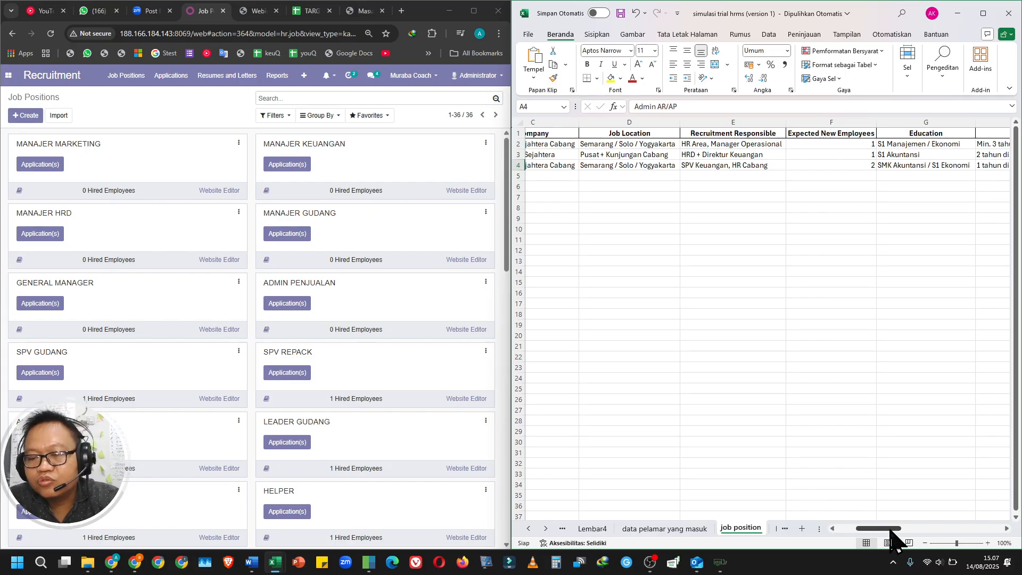
pyautogui.moveTo(890, 529); pyautogui.dragTo(909, 531)
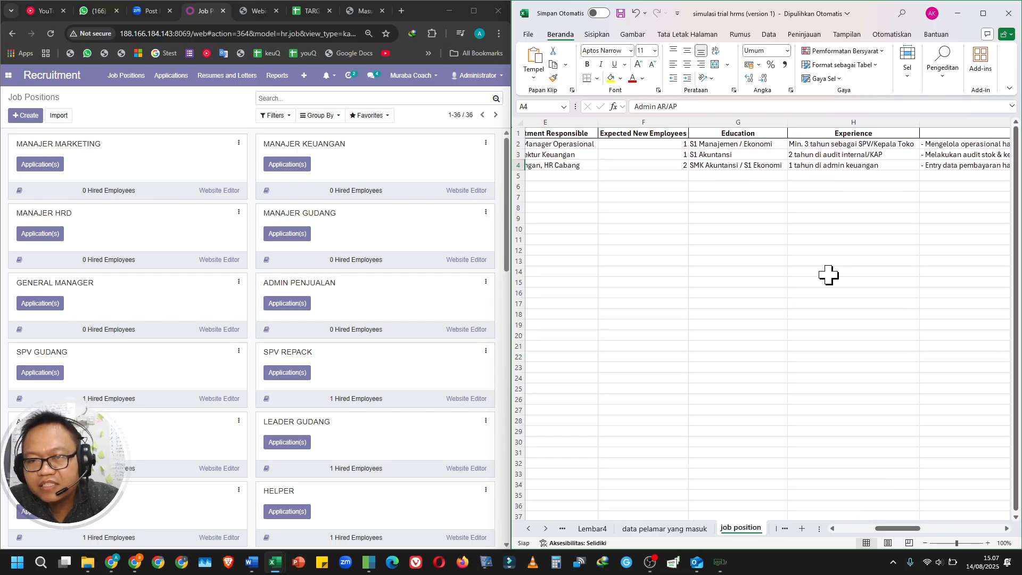
pyautogui.moveTo(904, 530); pyautogui.dragTo(991, 527)
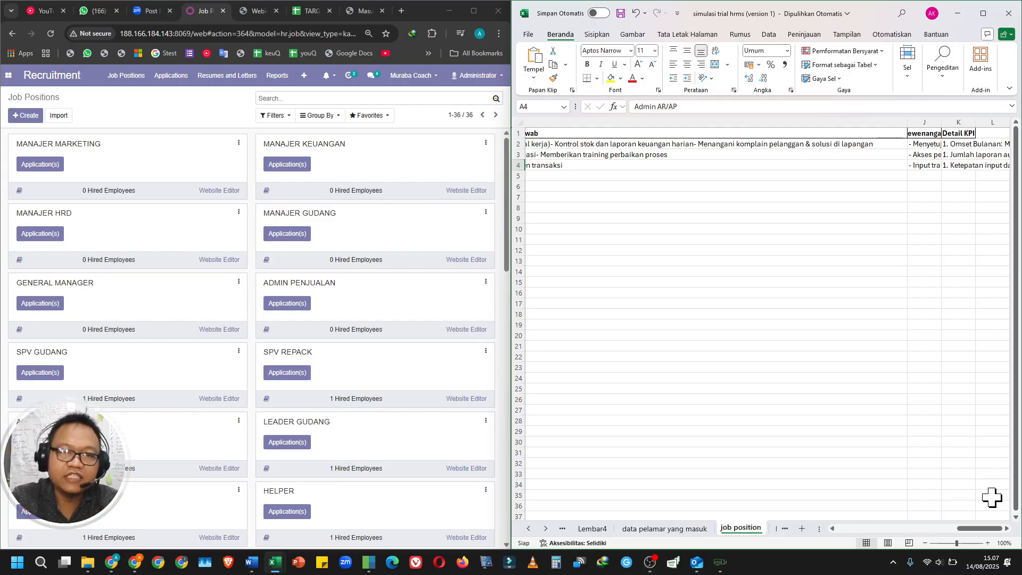
pyautogui.moveTo(980, 528); pyautogui.dragTo(772, 562)
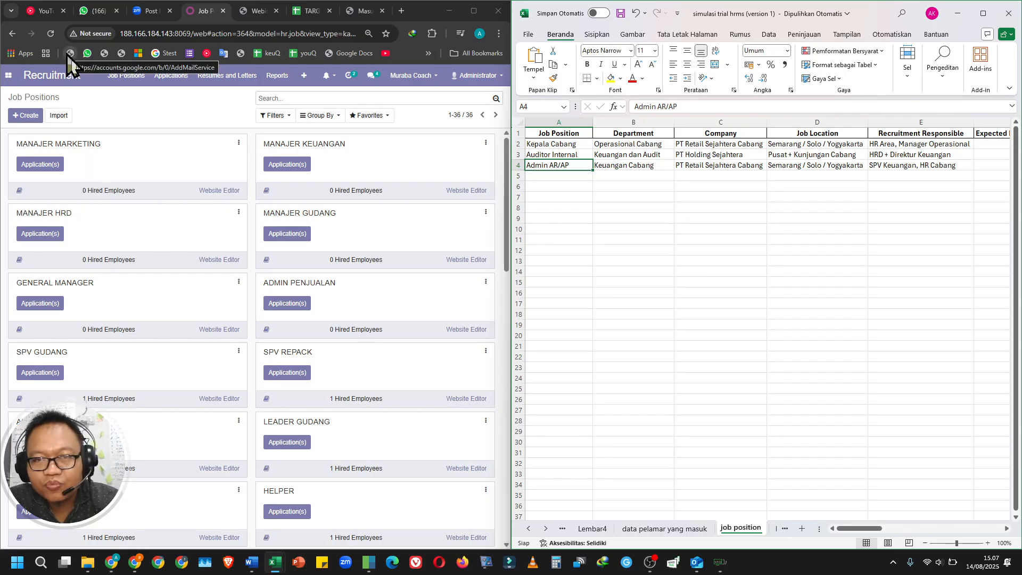
# Create a job position named "Admin AR/AP trial", copying the base name from cell A4 of the sheet.
pyautogui.click(22, 116)
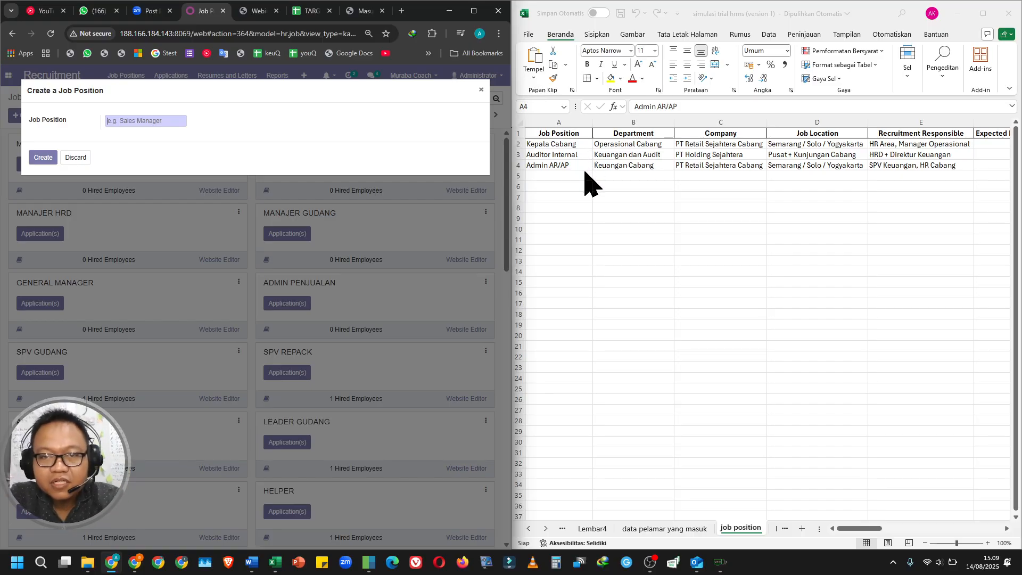
pyautogui.doubleClick(580, 165)
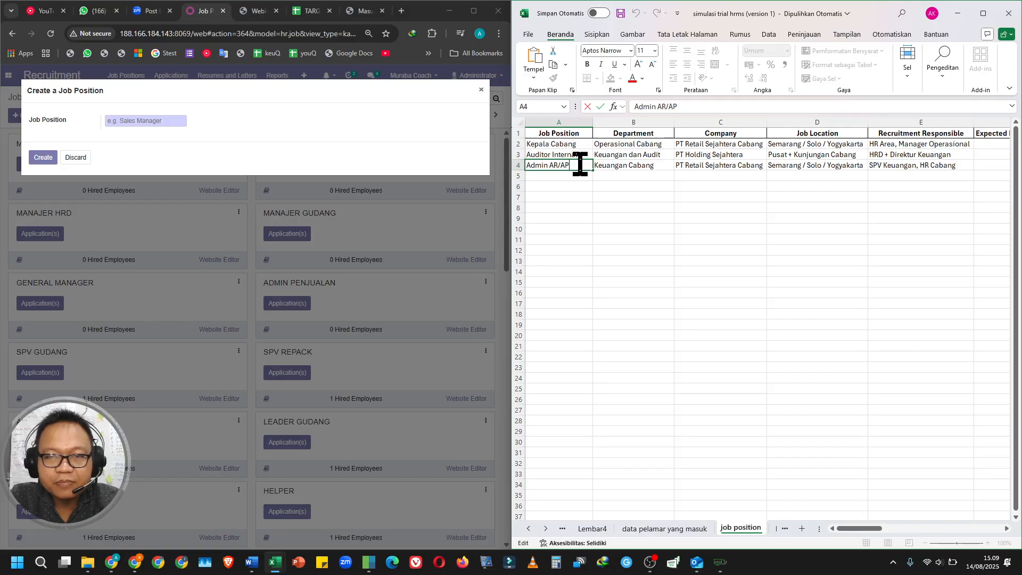
pyautogui.moveTo(580, 165); pyautogui.dragTo(511, 162)
pyautogui.hotkey('ctrl', 'c')
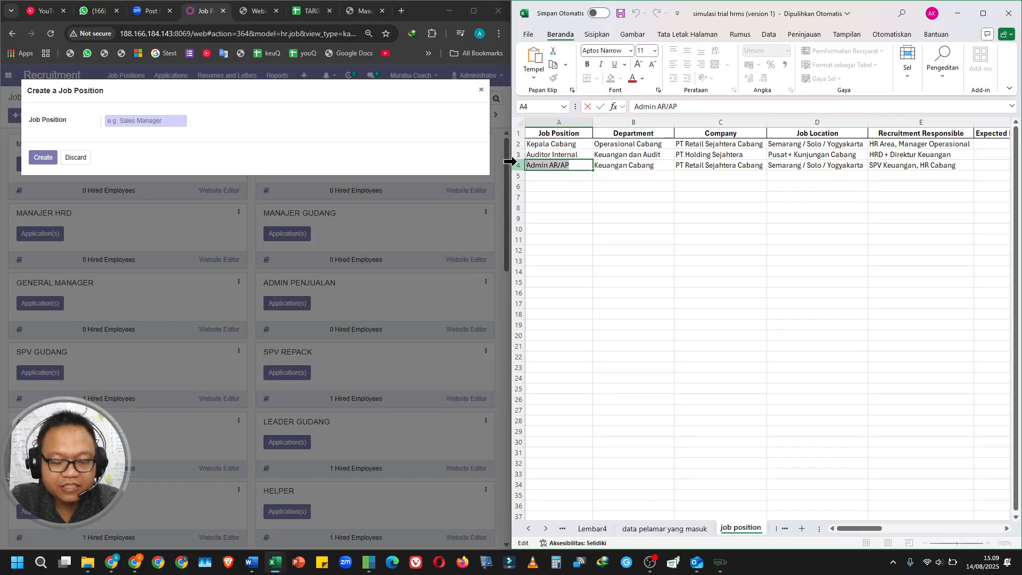
pyautogui.click(154, 120)
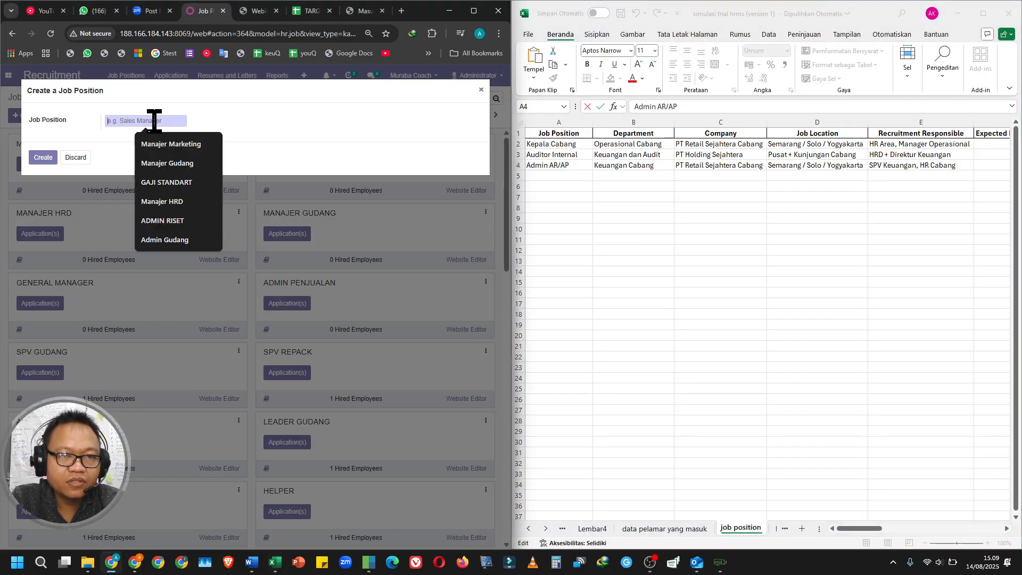
pyautogui.hotkey('ctrl', 'v')
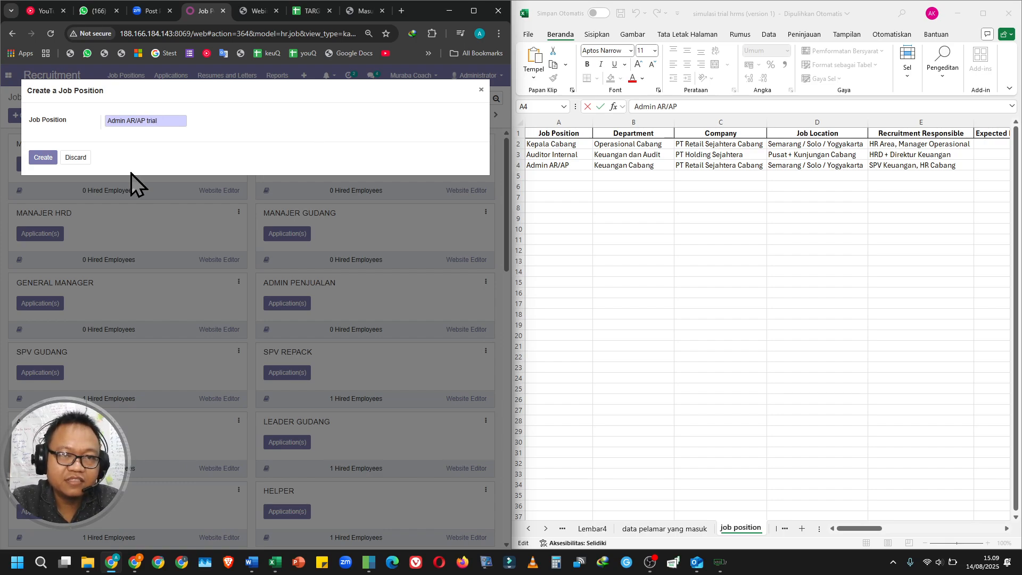
pyautogui.click(44, 158)
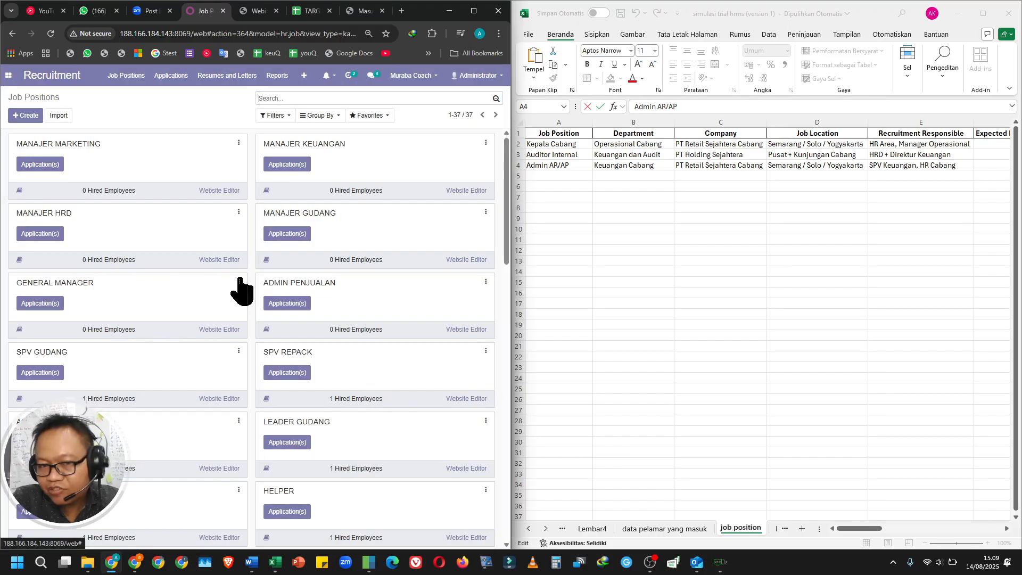
# Find the new Admin AR/AP trial job position at the end of the list and open it for editing.
pyautogui.scroll(-5, 266, 266)
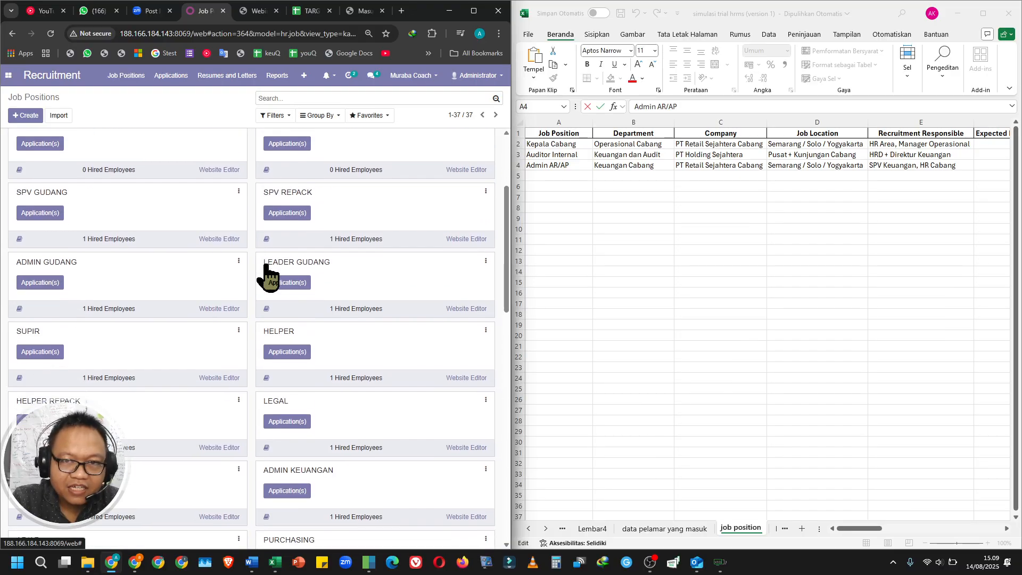
pyautogui.scroll(5, 269, 271)
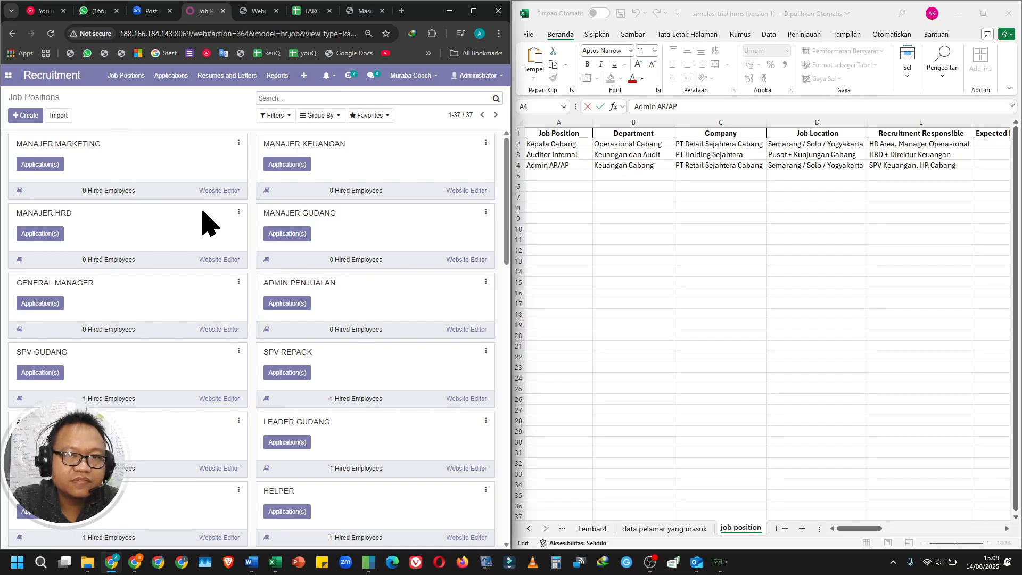
pyautogui.scroll(-5, 206, 221)
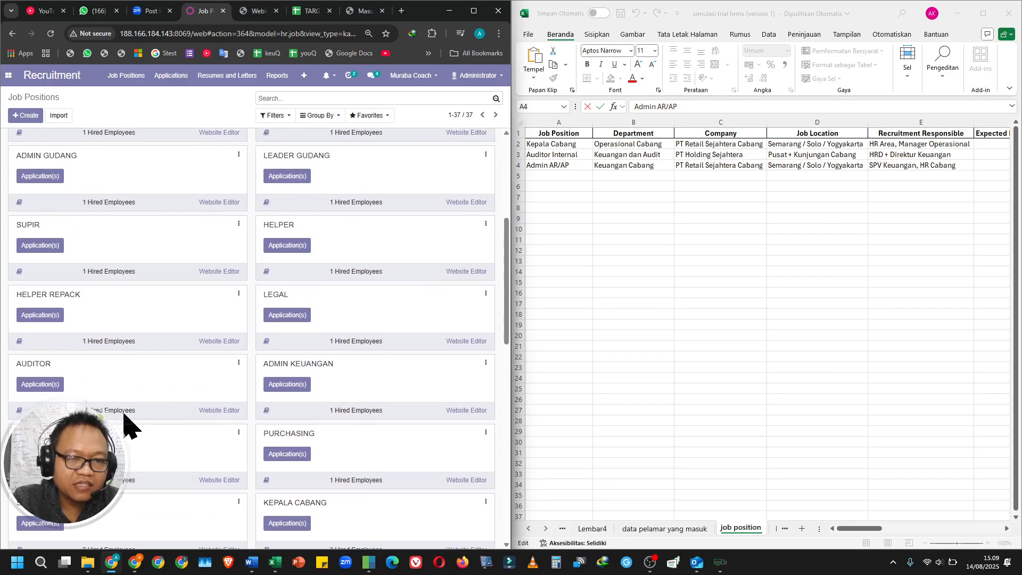
pyautogui.scroll(-2, 125, 423)
pyautogui.scroll(-10, 124, 423)
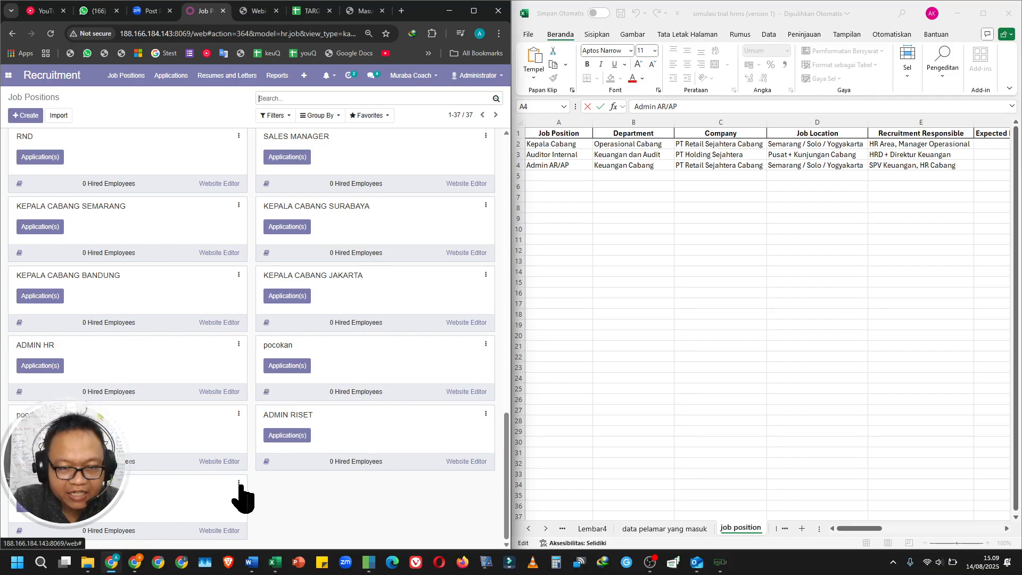
pyautogui.click(238, 484)
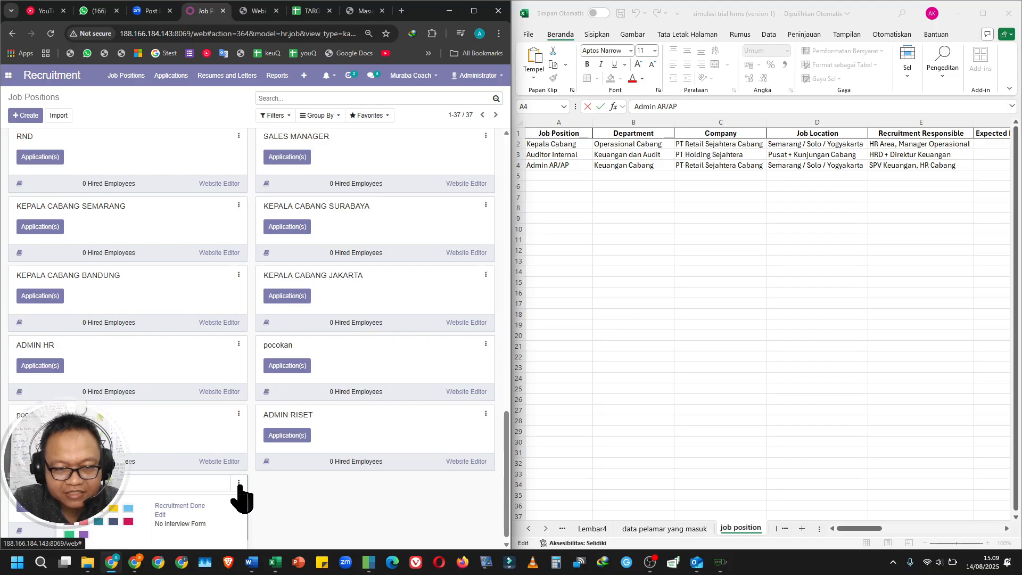
pyautogui.click(161, 514)
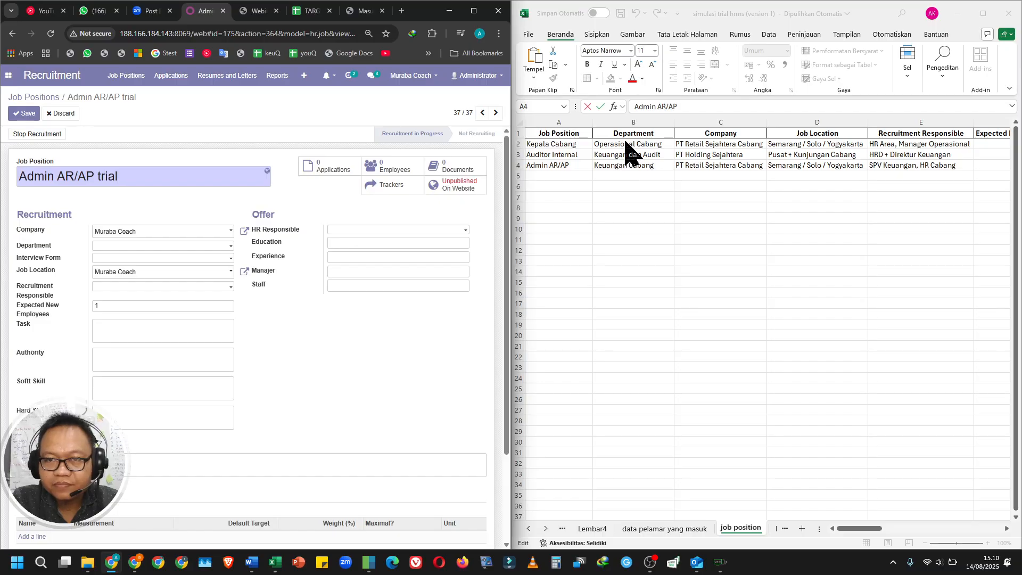
# Clear the Company column entries in cells C2 to C8 of the job position sheet.
pyautogui.click(730, 160)
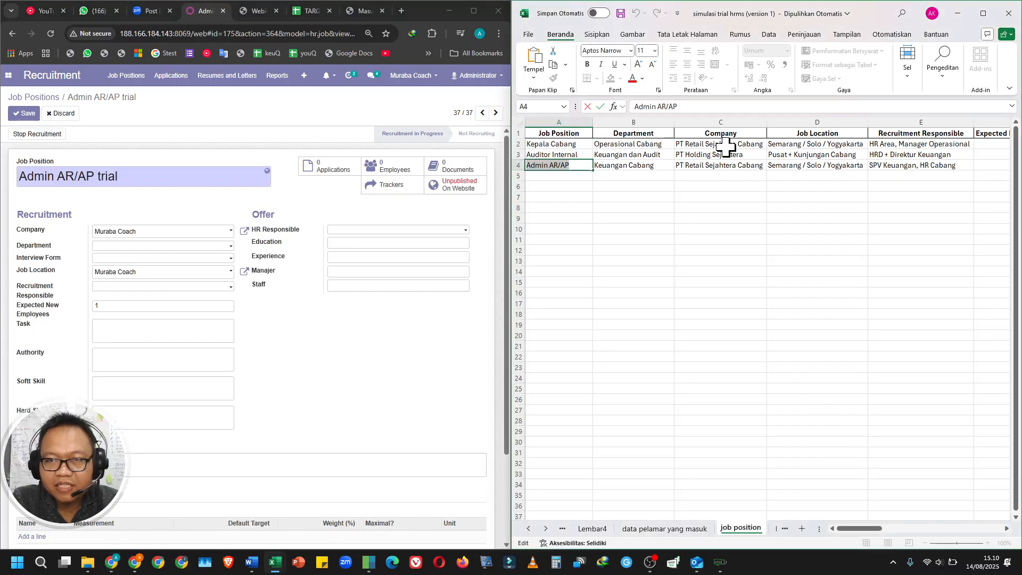
pyautogui.click(722, 145)
pyautogui.click(723, 184)
pyautogui.click(721, 143)
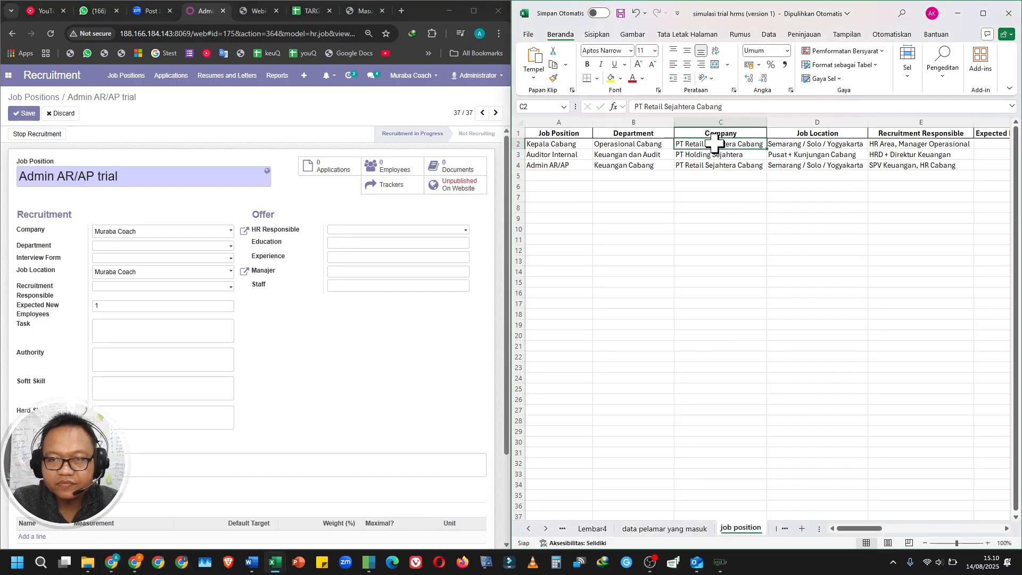
pyautogui.keyDown('shift'); pyautogui.click(715, 210); pyautogui.keyUp('shift')
pyautogui.press('Delete')
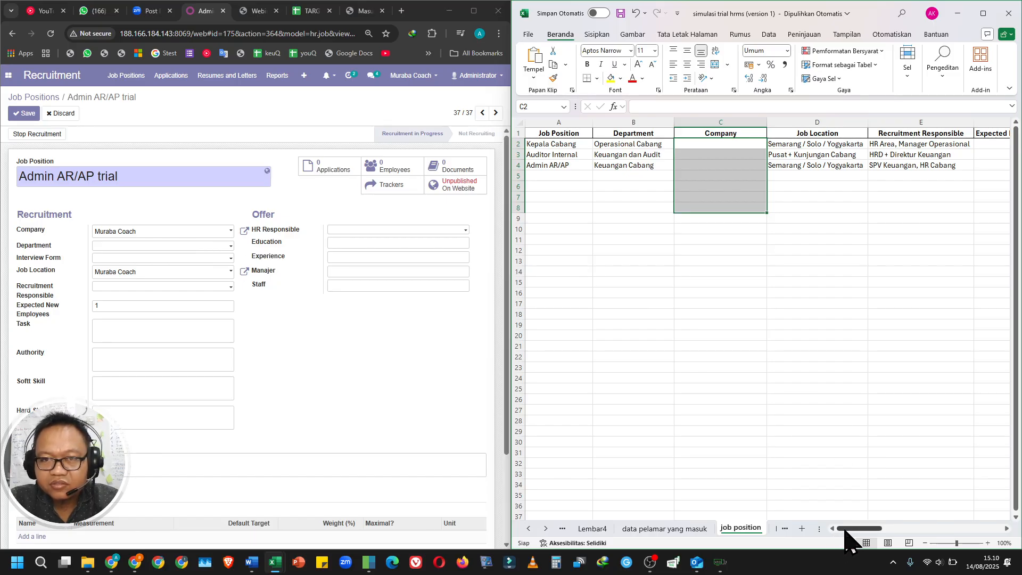
pyautogui.moveTo(849, 529); pyautogui.dragTo(624, 545)
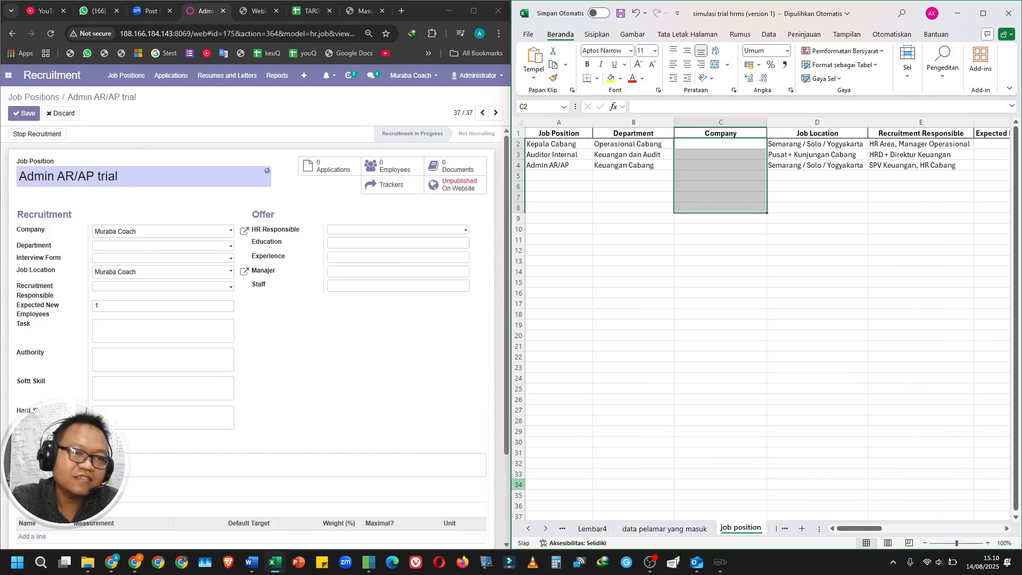
# Set the job position's department to HOLDING / KEUANGAN from the full department list.
pyautogui.click(223, 247)
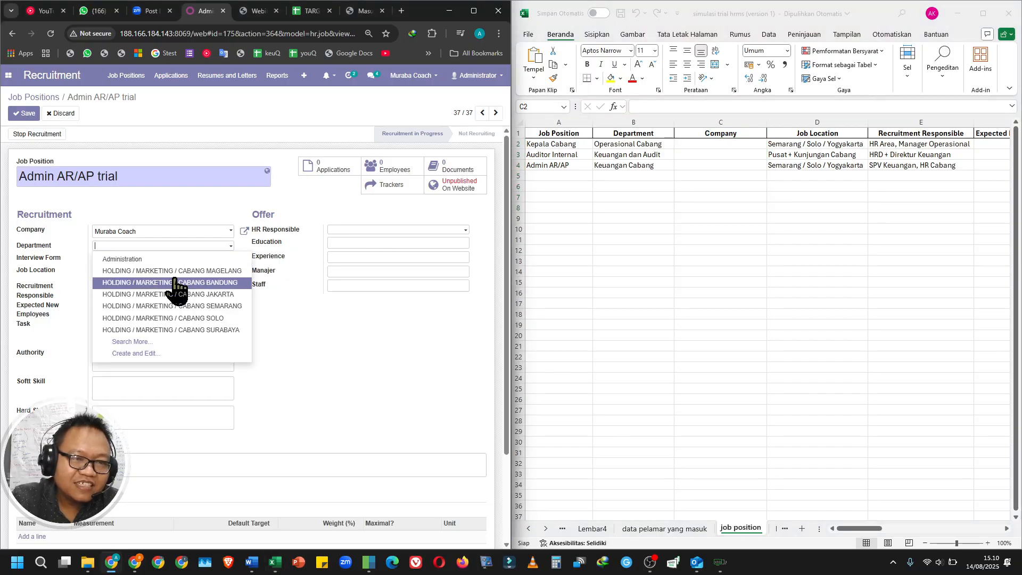
pyautogui.scroll(-3, 133, 314)
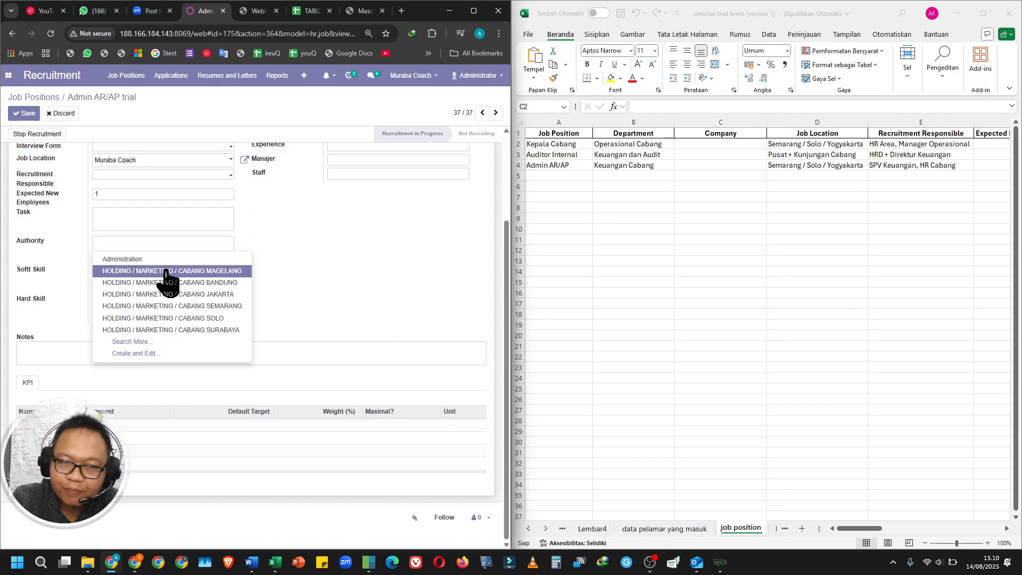
pyautogui.click(168, 344)
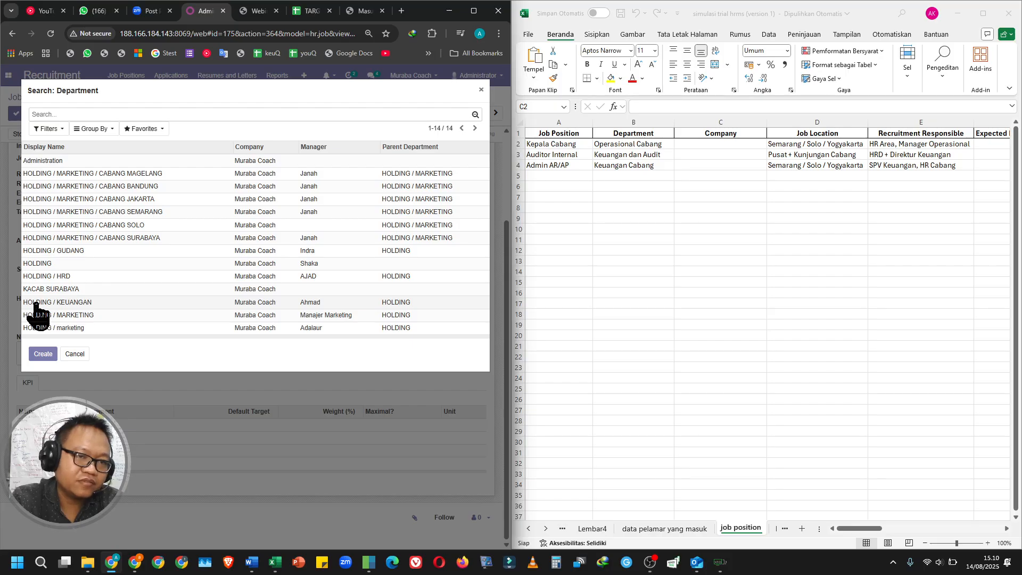
pyautogui.click(35, 304)
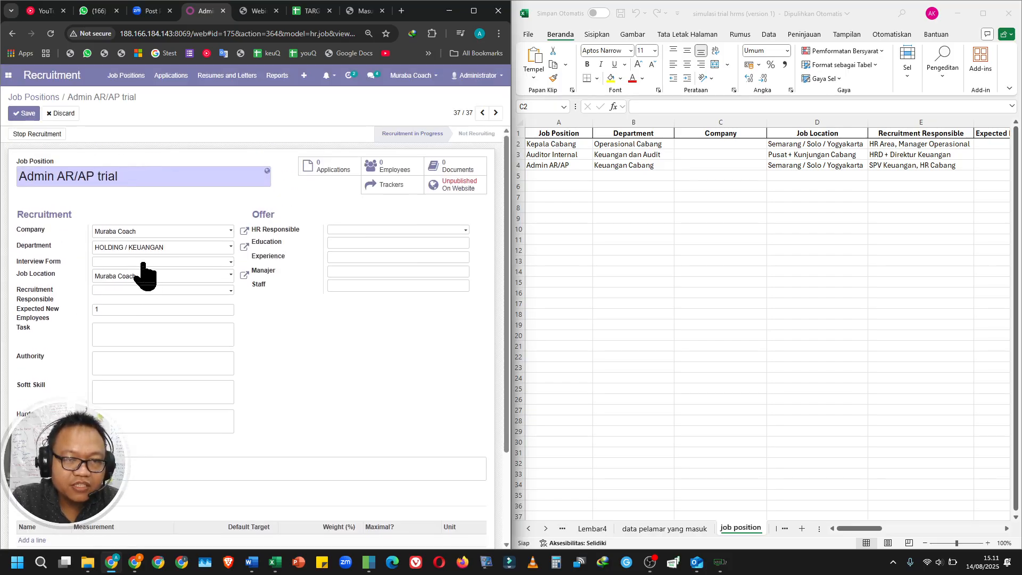
# Check the available Interview Form and Job Location options without changing either field.
pyautogui.click(142, 263)
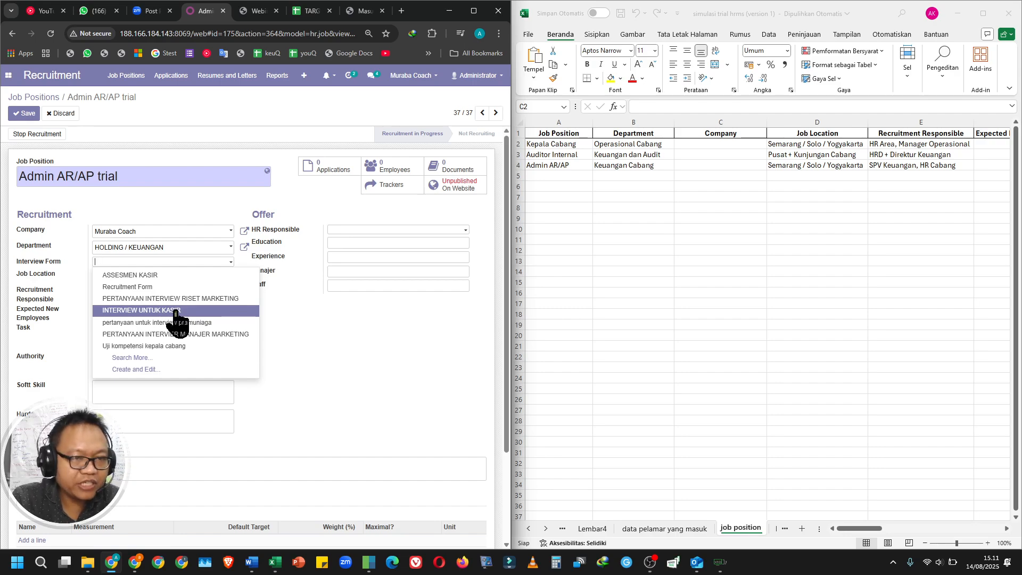
pyautogui.click(365, 325)
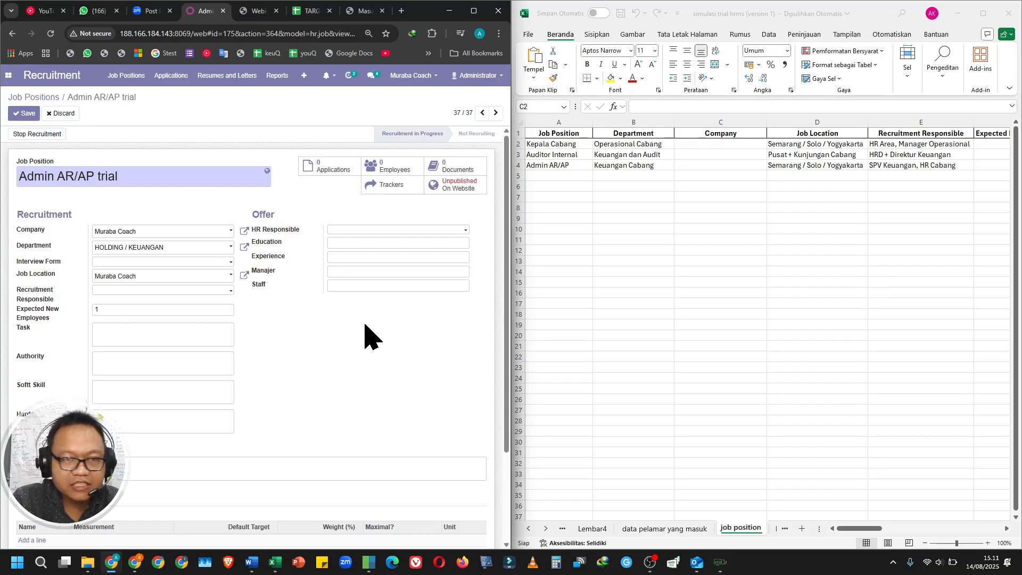
pyautogui.click(157, 278)
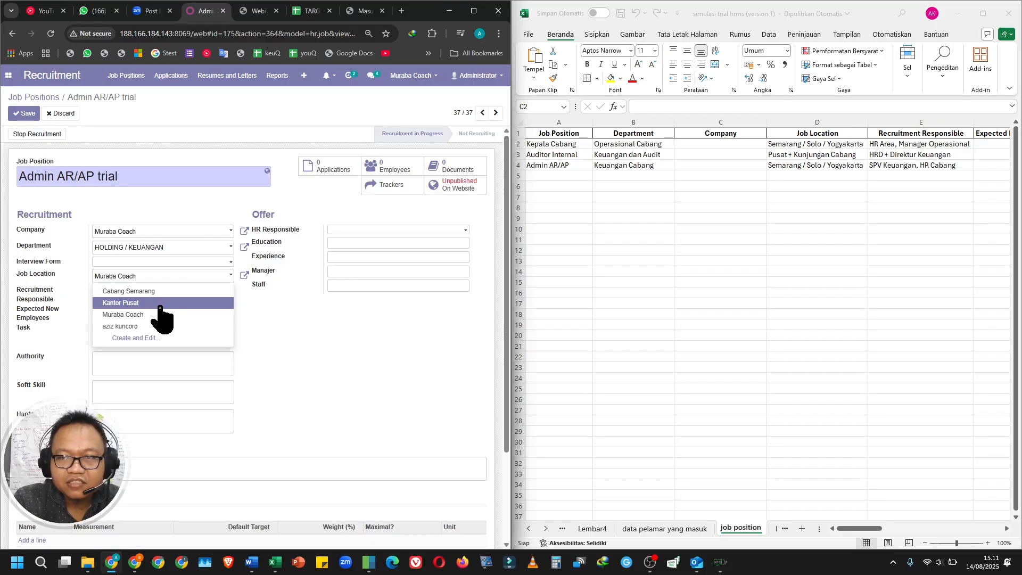
# Replace the Admin AR/AP job location in cell D4 with "Kantor Pusat".
pyautogui.click(824, 170)
pyautogui.click(823, 166)
pyautogui.write('KANTOR')
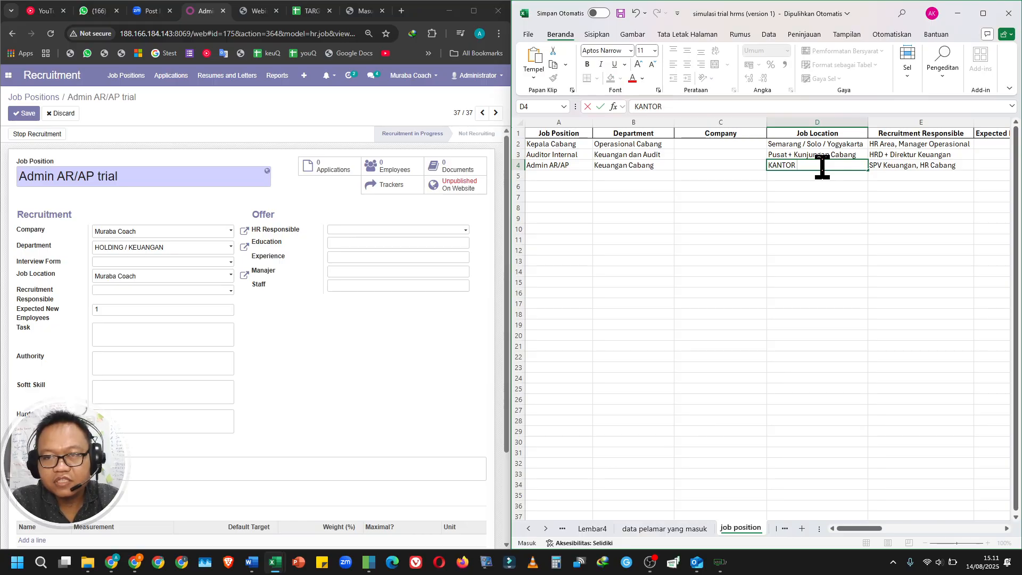
pyautogui.press('BackSpace')
pyautogui.press('BackSpace')
pyautogui.press('BackSpace')
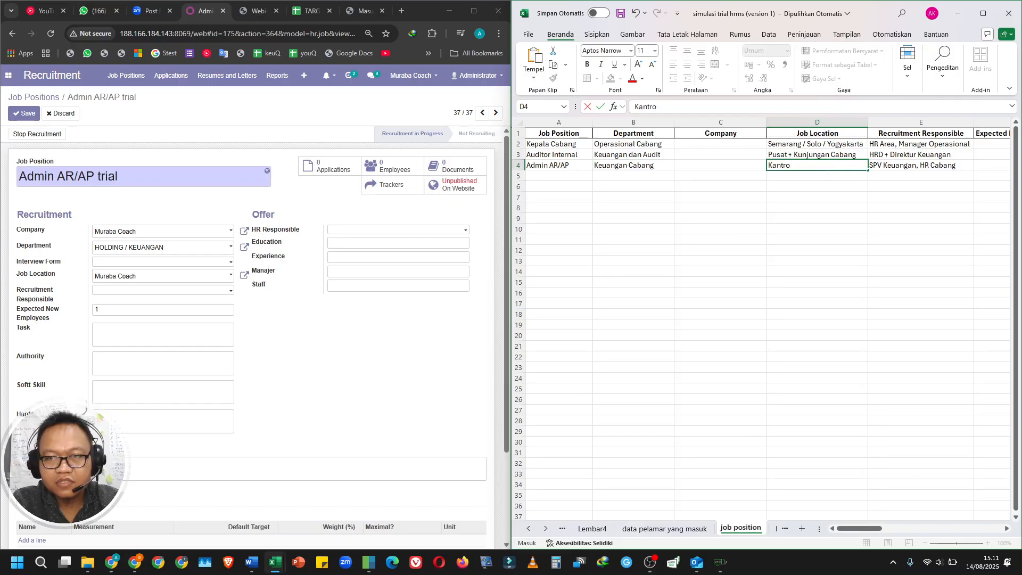
pyautogui.write('Pusat')
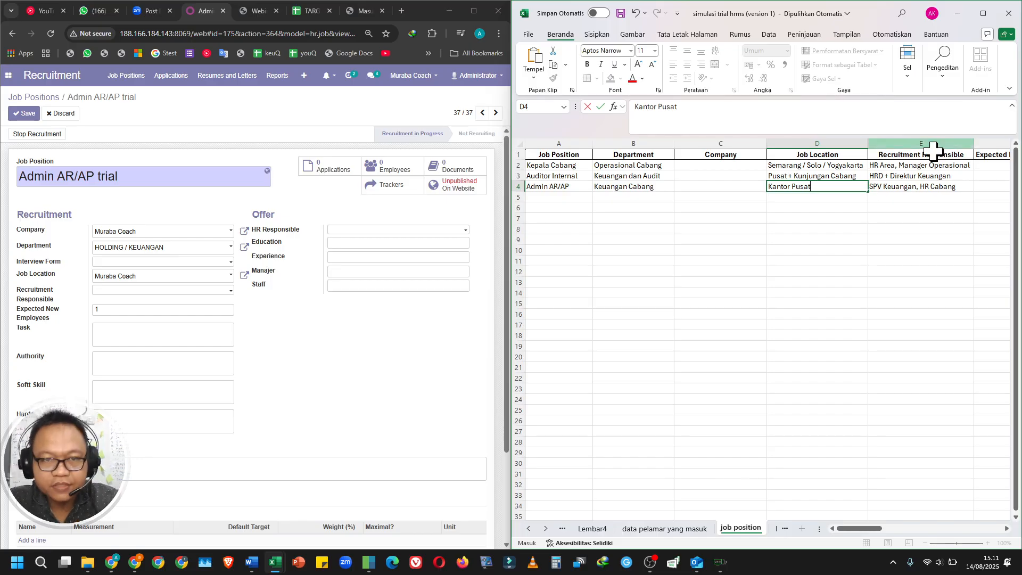
# Set the job position's Job Location to Kantor Pusat.
pyautogui.click(186, 289)
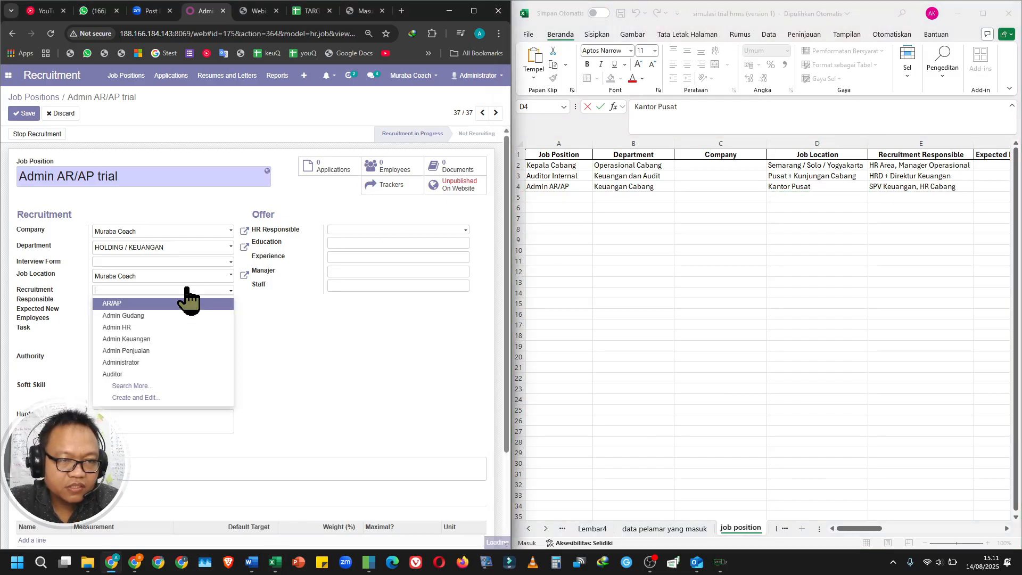
pyautogui.click(180, 276)
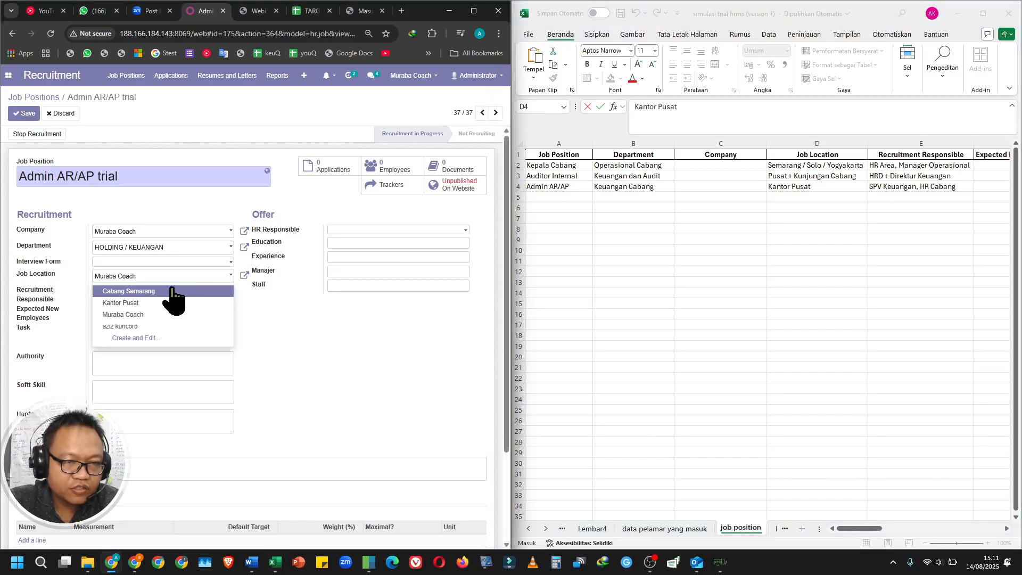
pyautogui.click(161, 304)
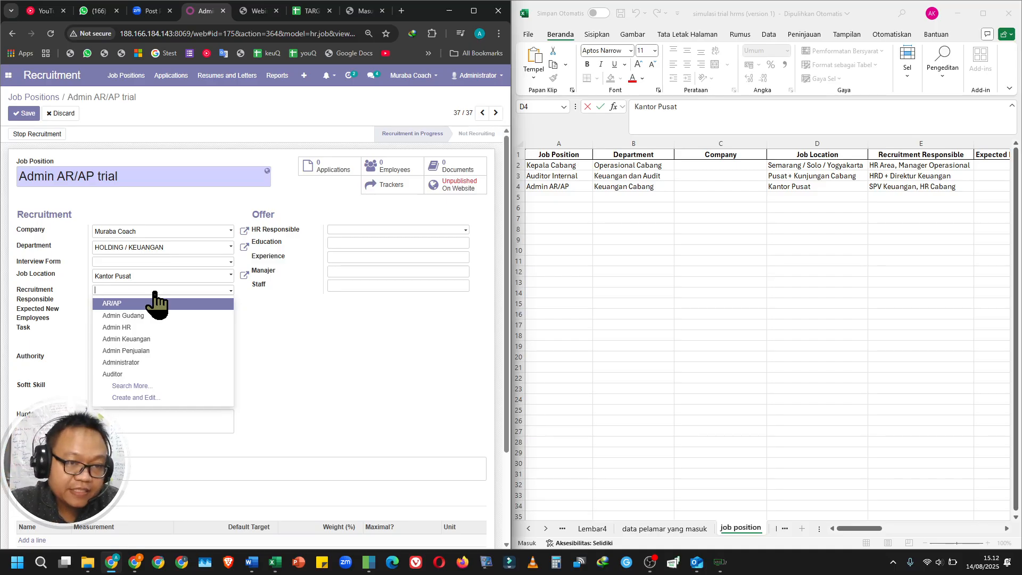
# Set the Recruitment Responsible to Manajer Keuangan from the full user list.
pyautogui.click(162, 386)
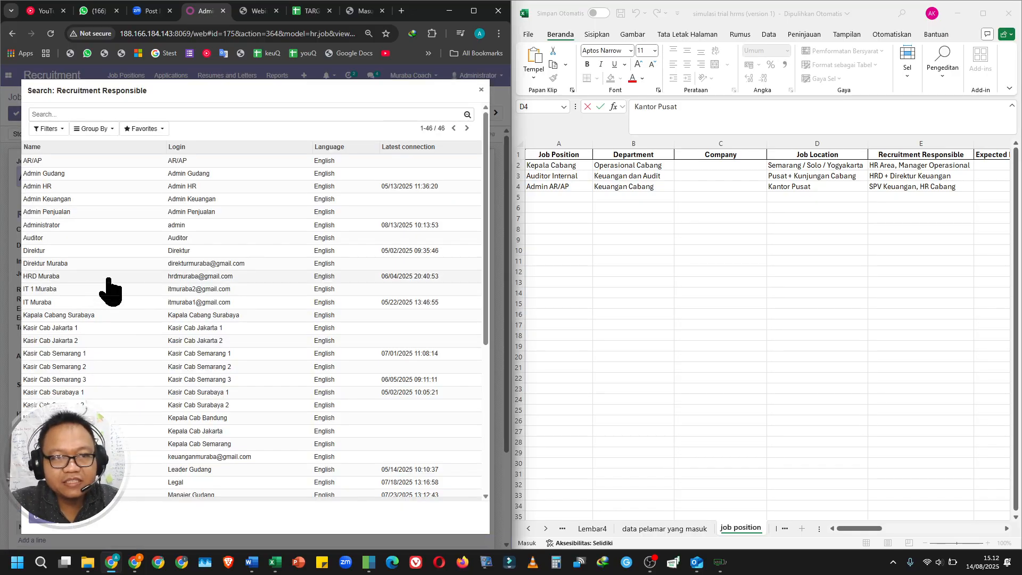
pyautogui.scroll(-5, 80, 327)
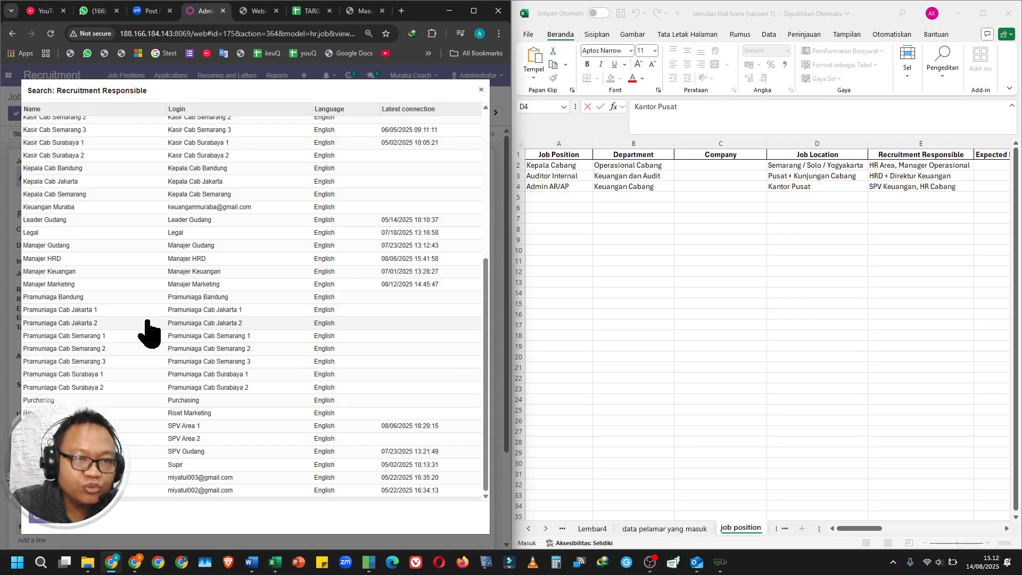
pyautogui.scroll(5, 149, 332)
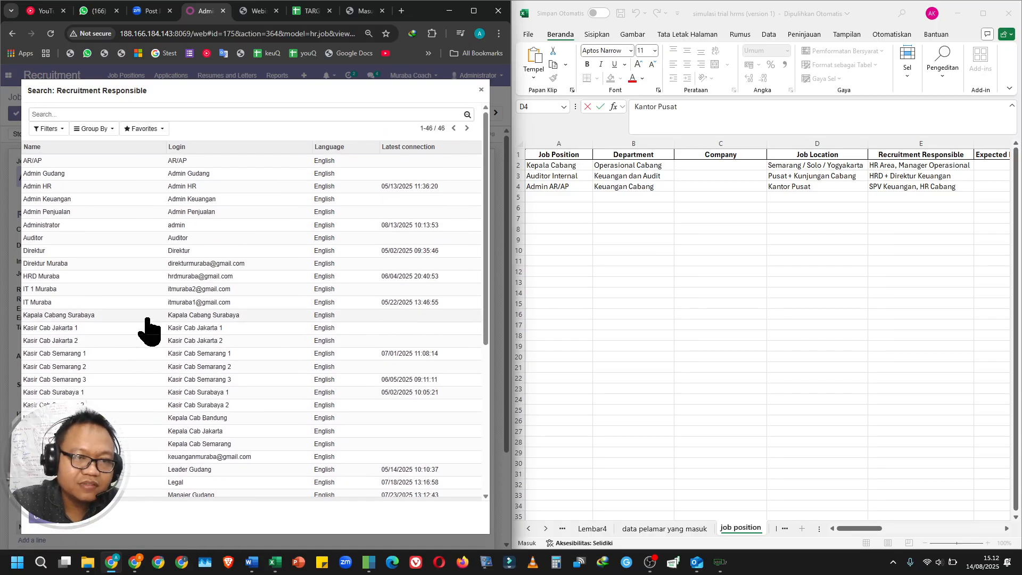
pyautogui.scroll(-3, 87, 335)
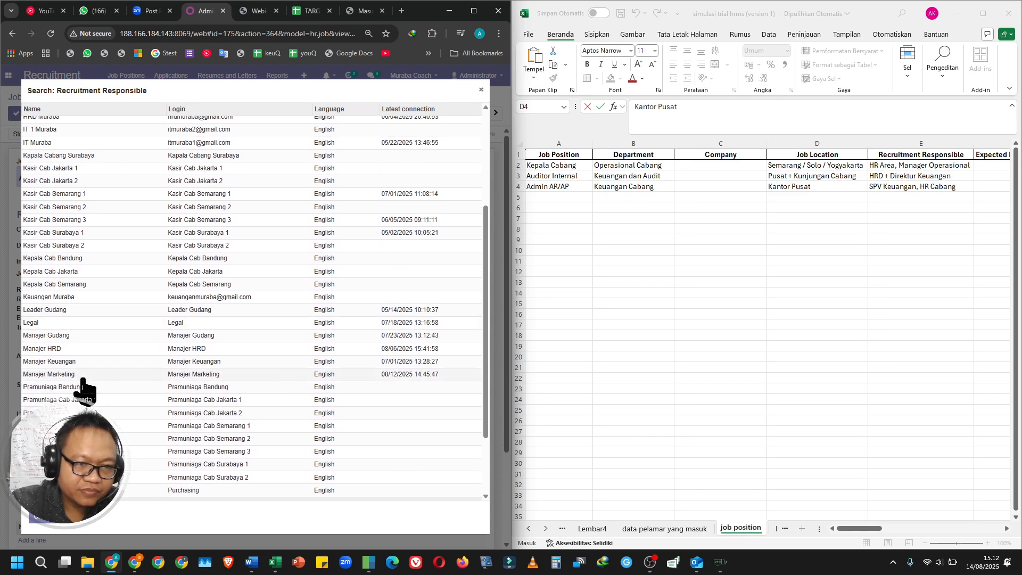
pyautogui.click(83, 362)
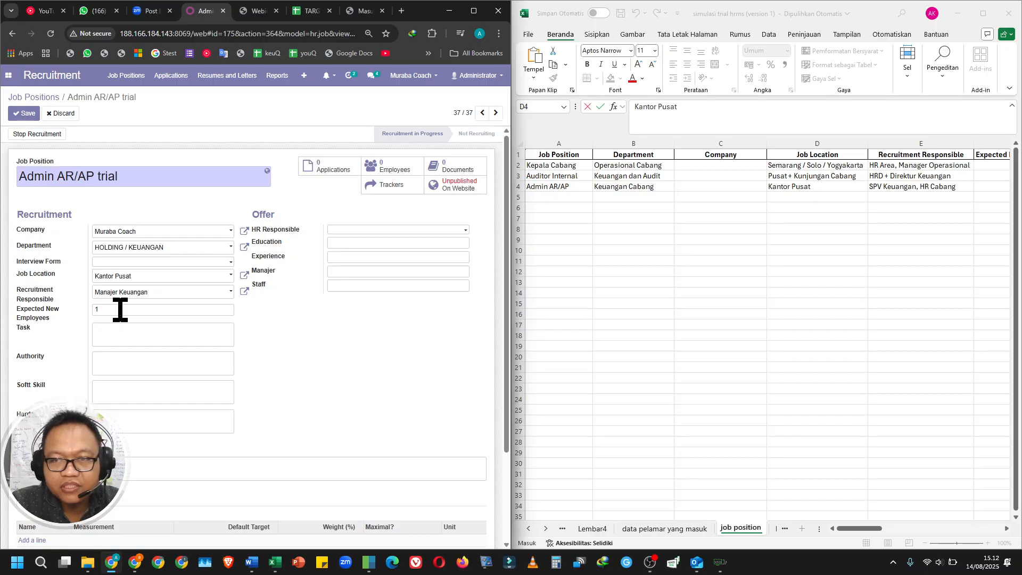
# Set Expected New Employees to 2, following the Admin AR/AP row of the spreadsheet.
pyautogui.click(895, 532)
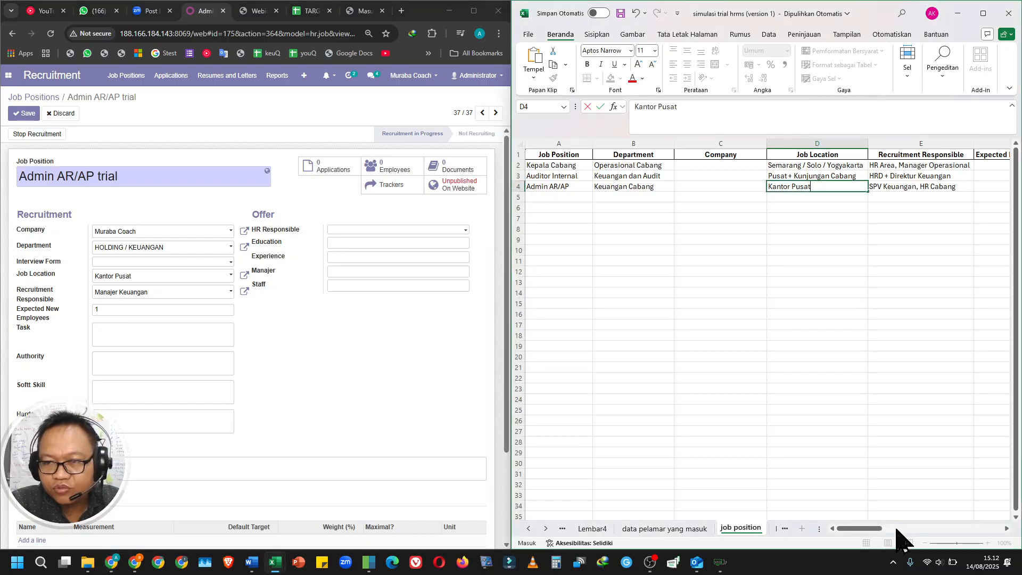
pyautogui.moveTo(871, 528); pyautogui.dragTo(917, 530)
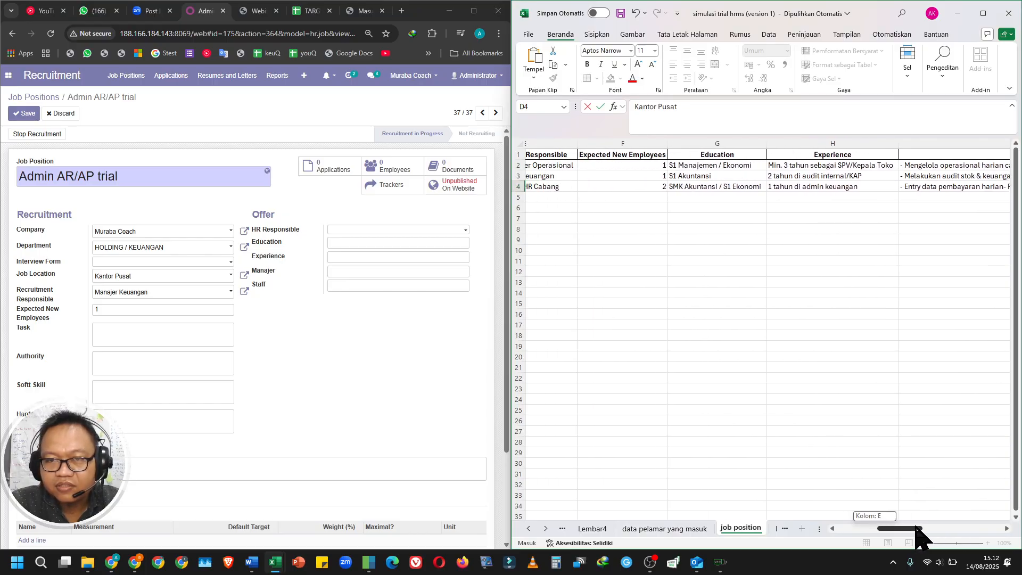
pyautogui.doubleClick(110, 309)
pyautogui.write('2')
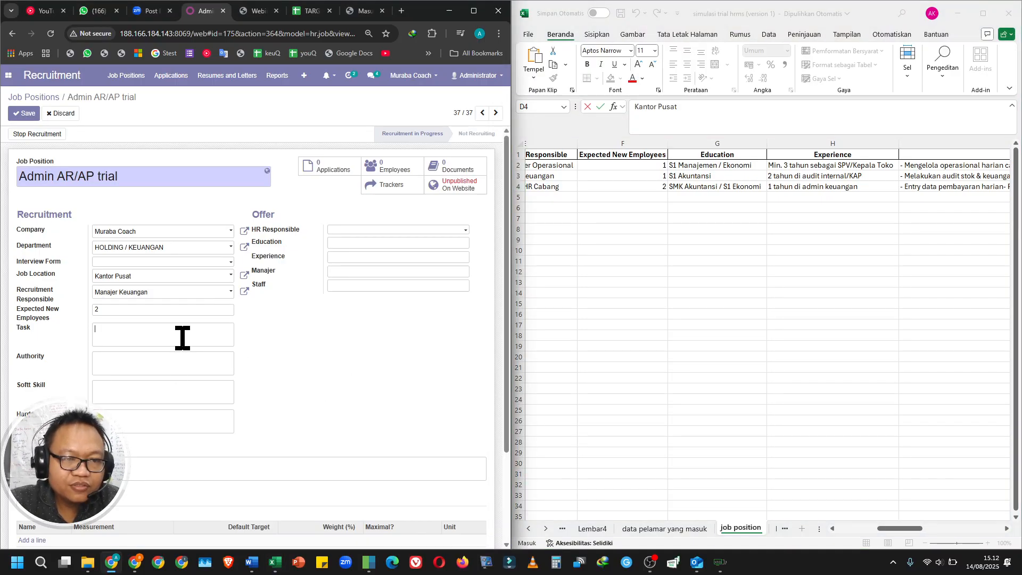
# Copy the full Admin AR/AP Tanggung Jawab text from cell I4 into the job position's Task field.
pyautogui.click(900, 530)
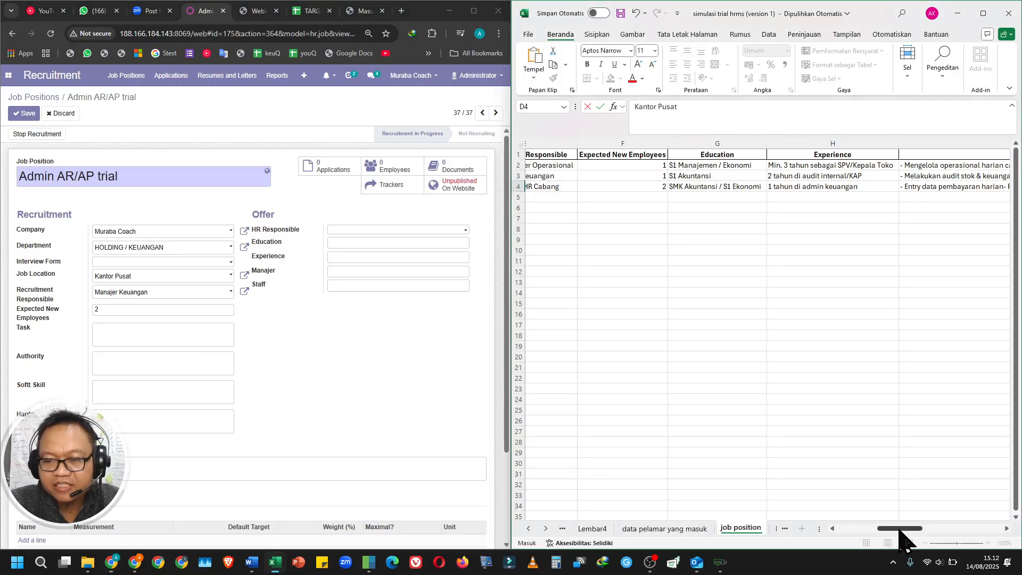
pyautogui.moveTo(900, 530); pyautogui.dragTo(988, 548)
pyautogui.click(568, 187)
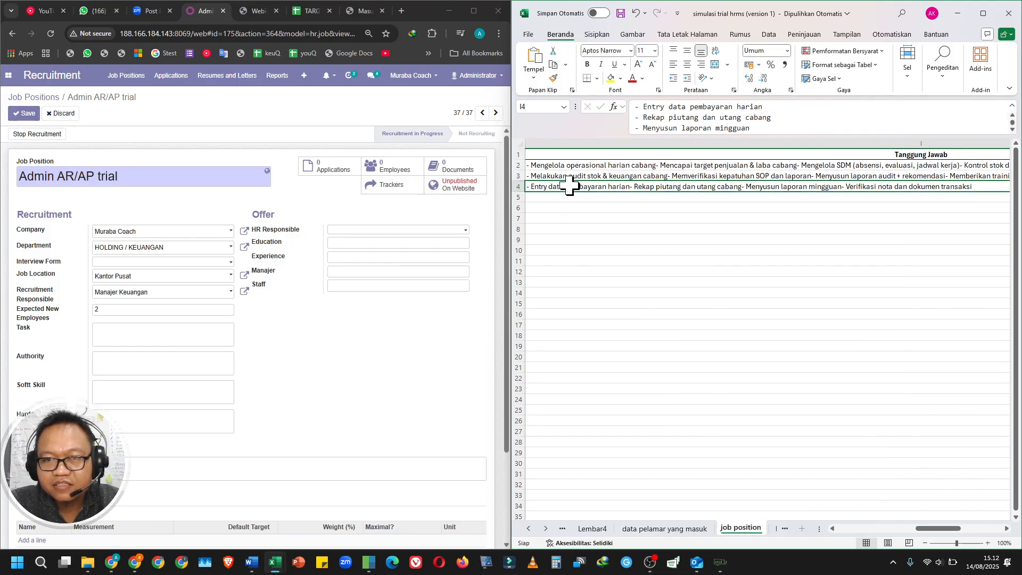
pyautogui.tripleClick(751, 123)
pyautogui.hotkey('ctrl', 'c')
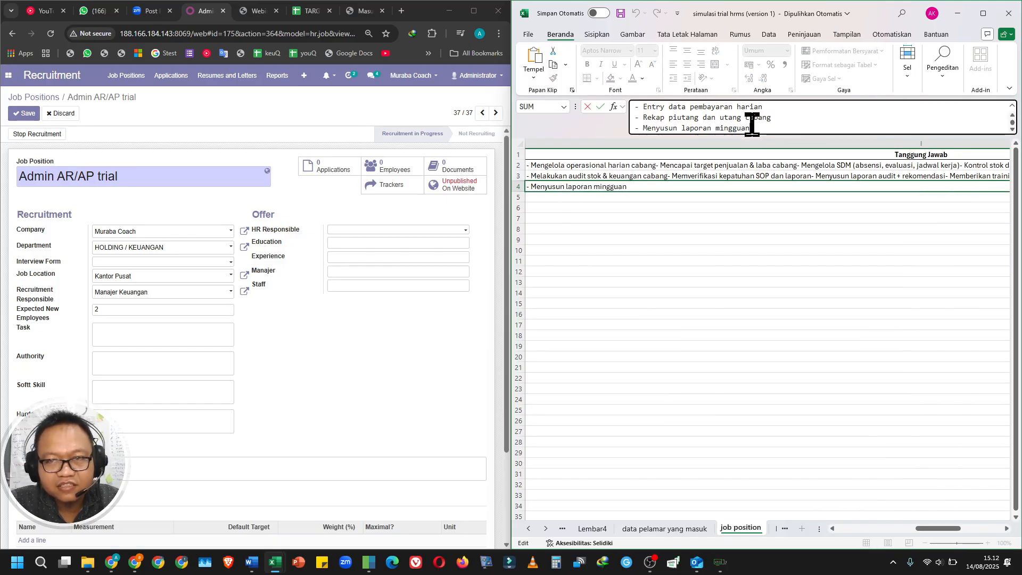
pyautogui.click(129, 327)
pyautogui.hotkey('ctrl', 'v')
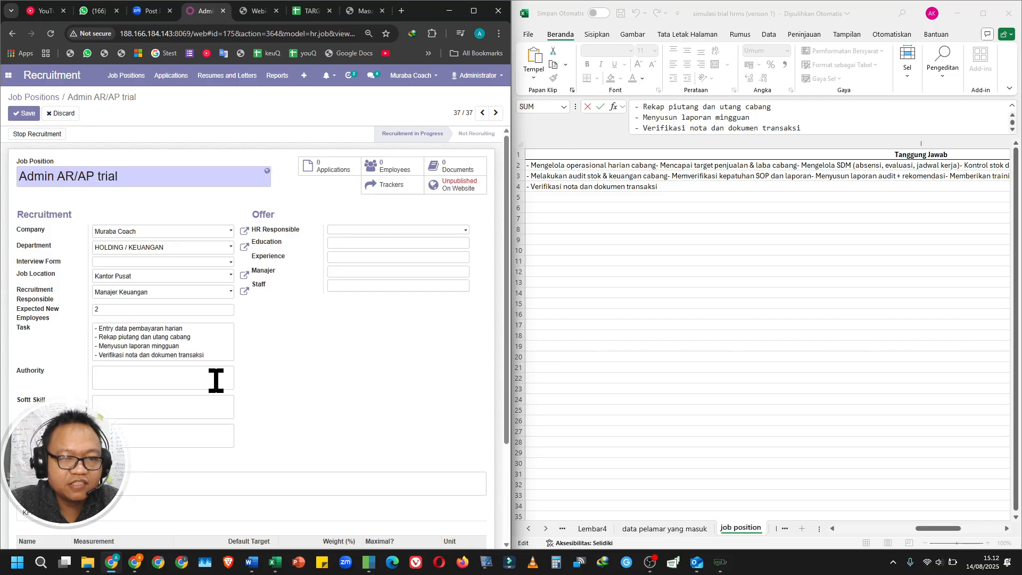
pyautogui.click(155, 376)
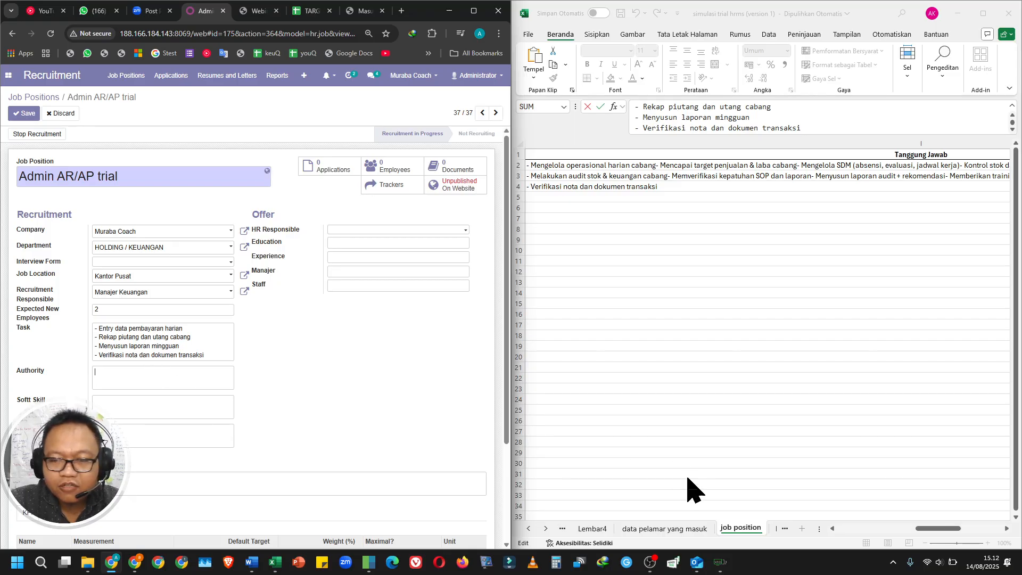
pyautogui.moveTo(936, 529); pyautogui.dragTo(980, 530)
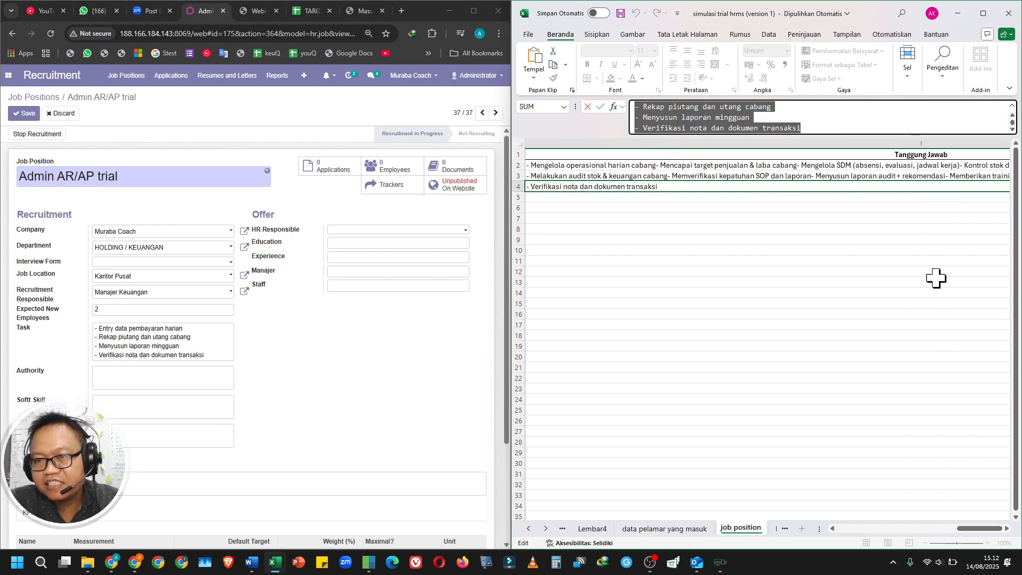
pyautogui.write('=')
pyautogui.click(632, 217)
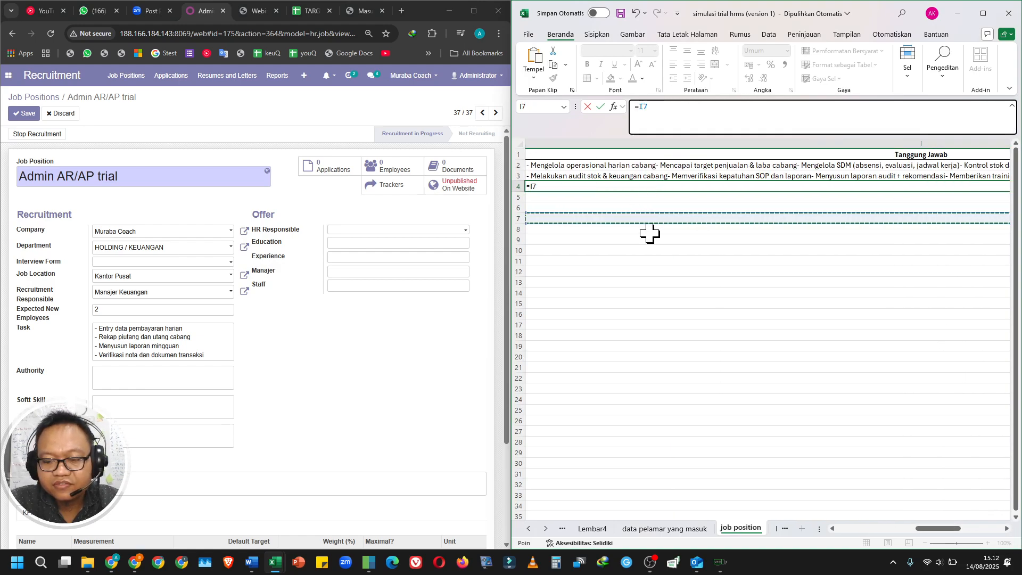
pyautogui.press('Return')
pyautogui.hotkey('ctrl', 'z')
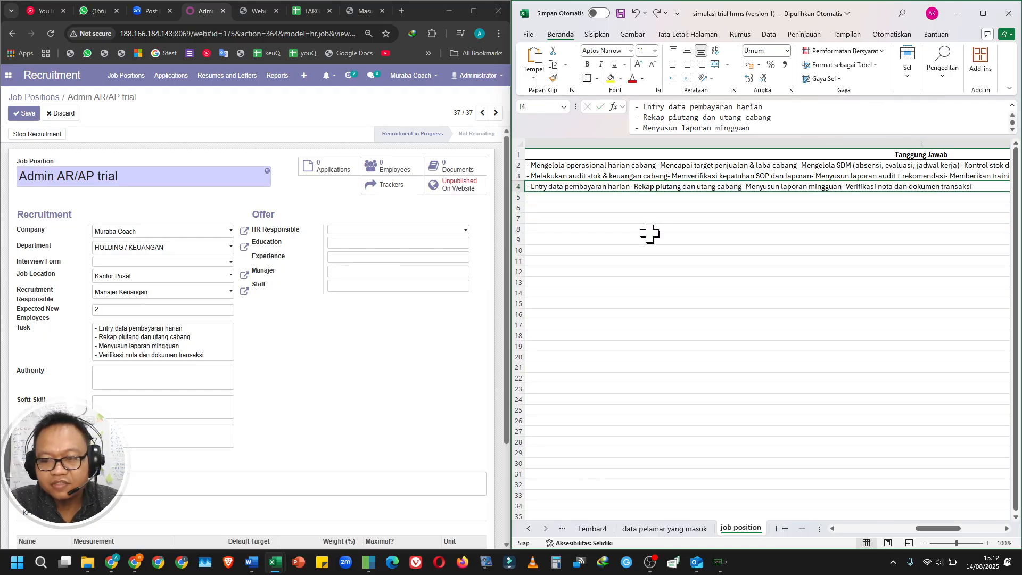
# Copy the full Admin AR/AP authority text from cell J4 into the job position's Authority field.
pyautogui.press('Right')
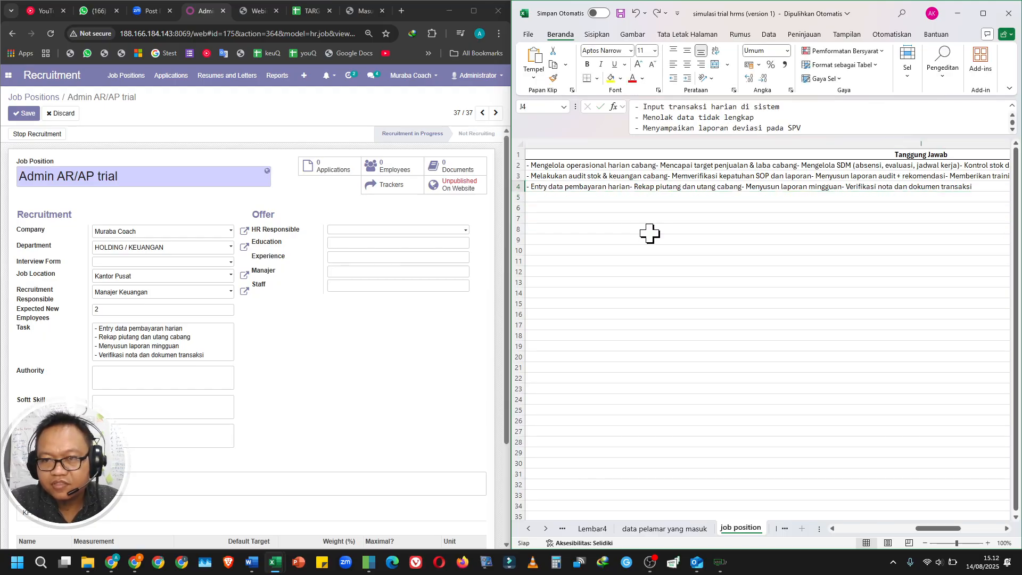
pyautogui.click(695, 188)
pyautogui.press('Right')
pyautogui.press('Right')
pyautogui.press('Right')
pyautogui.press('Right')
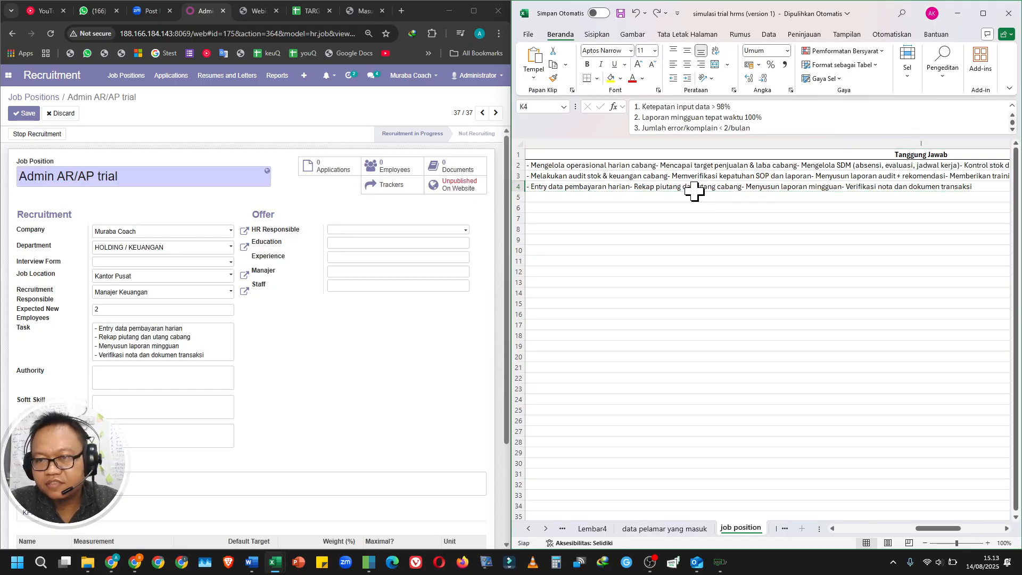
pyautogui.press('Left')
pyautogui.press('Left')
pyautogui.press('Left')
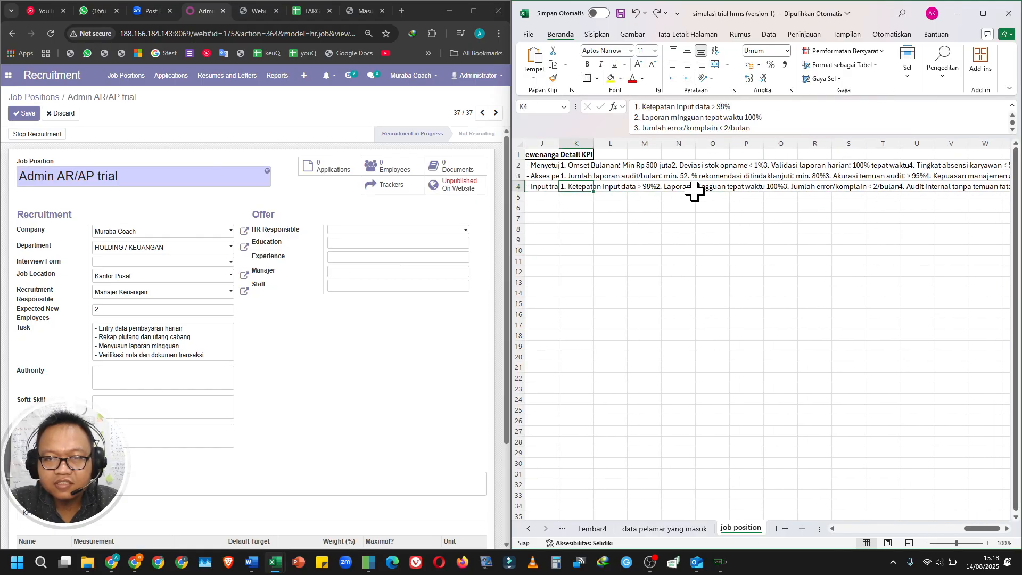
pyautogui.click(689, 118)
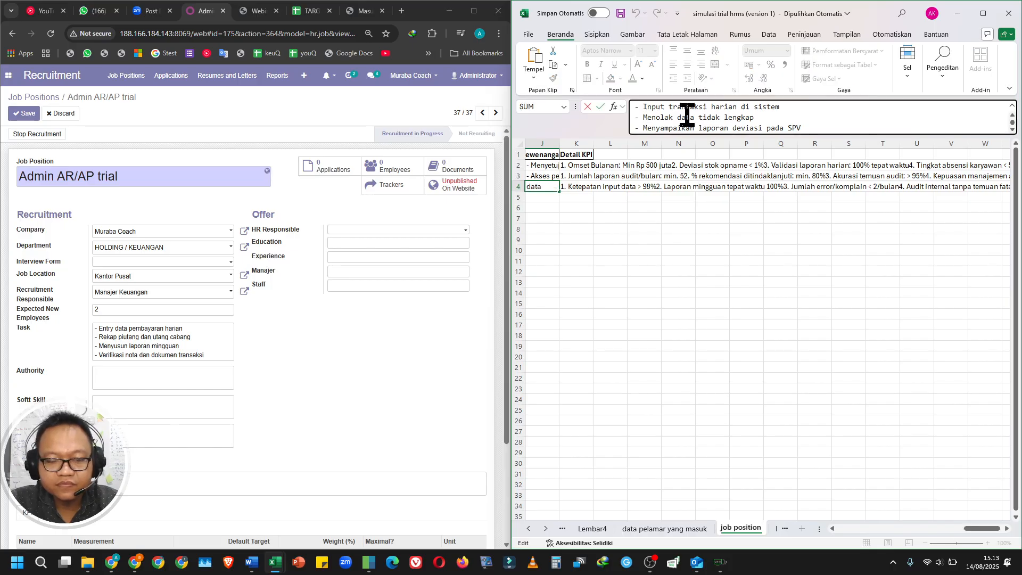
pyautogui.hotkey('ctrl', 'a')
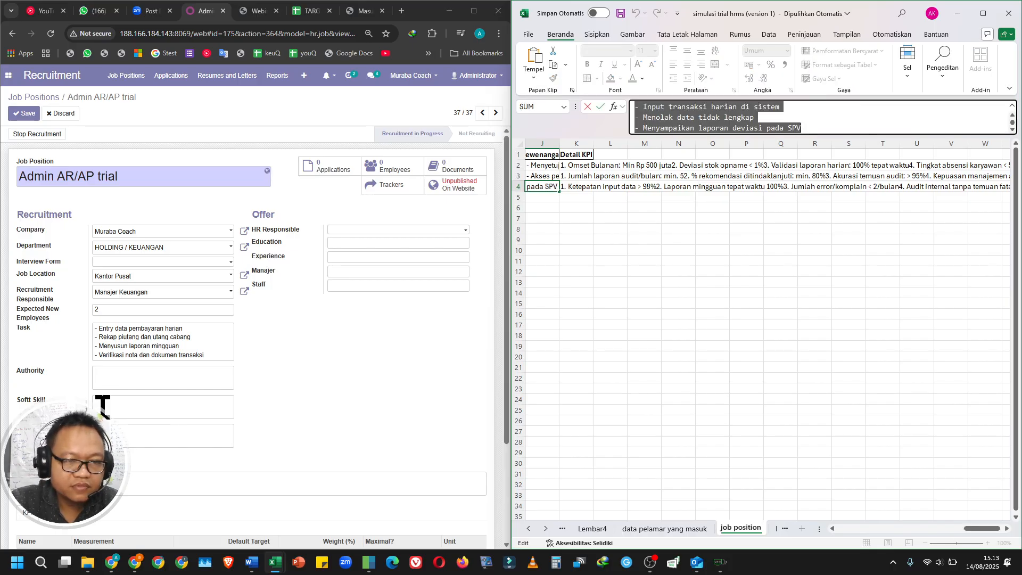
pyautogui.click(119, 382)
pyautogui.click(118, 383)
pyautogui.hotkey('ctrl', 'v')
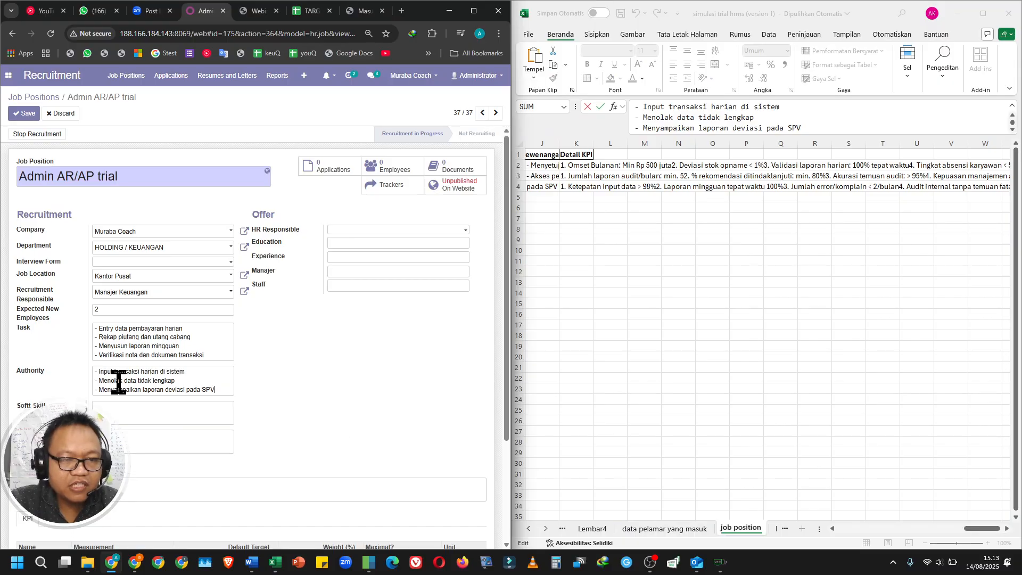
# Set the HR Responsible to Manajer HRD from the full user list.
pyautogui.click(714, 393)
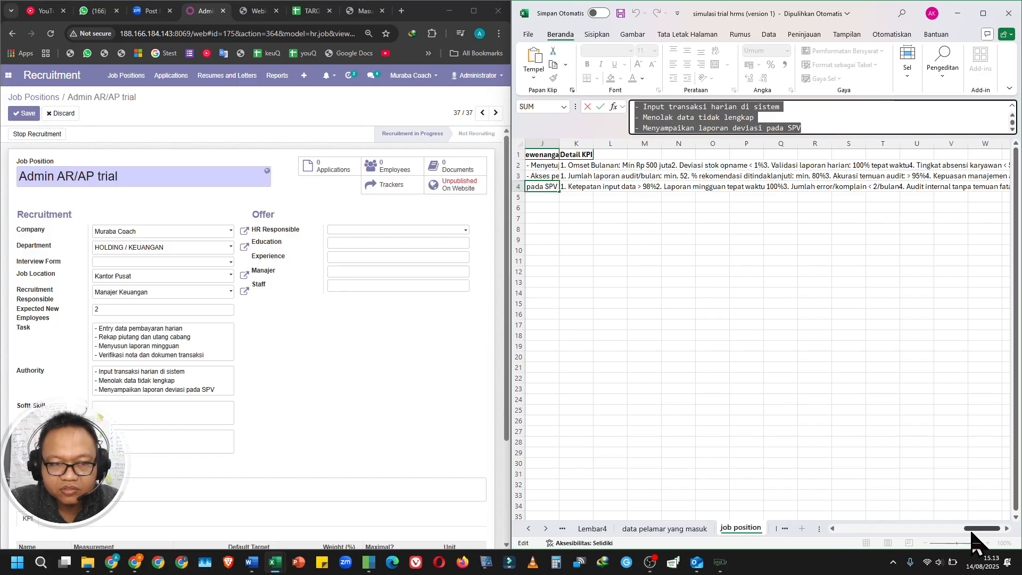
pyautogui.moveTo(972, 533); pyautogui.dragTo(780, 532)
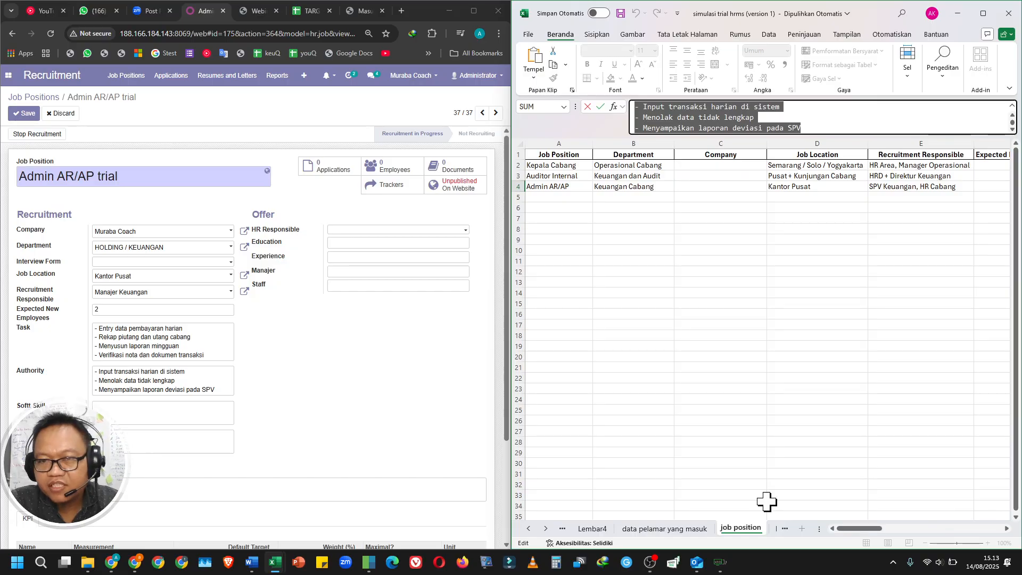
pyautogui.click(355, 231)
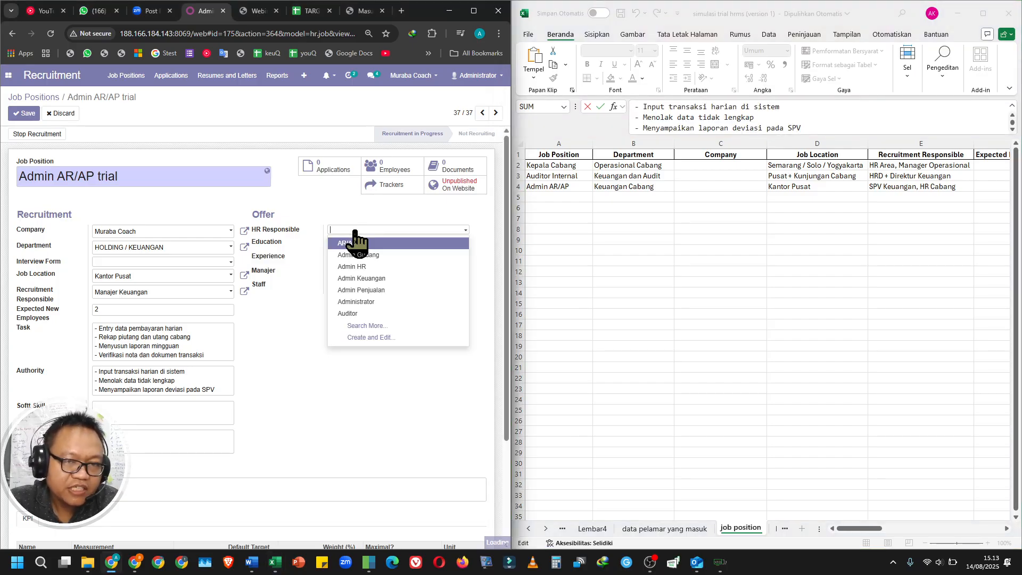
pyautogui.click(383, 326)
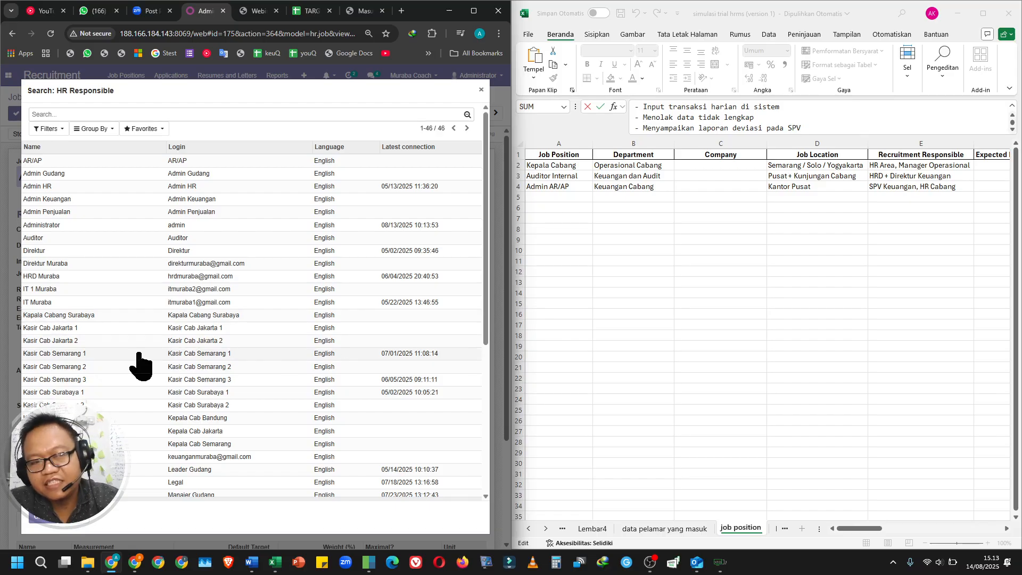
pyautogui.scroll(-2, 93, 410)
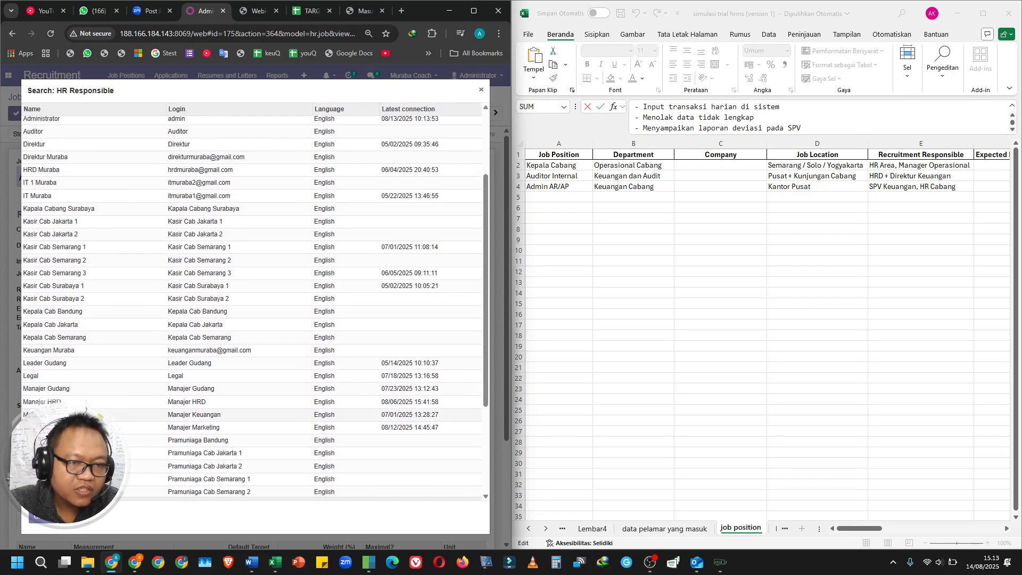
pyautogui.click(202, 401)
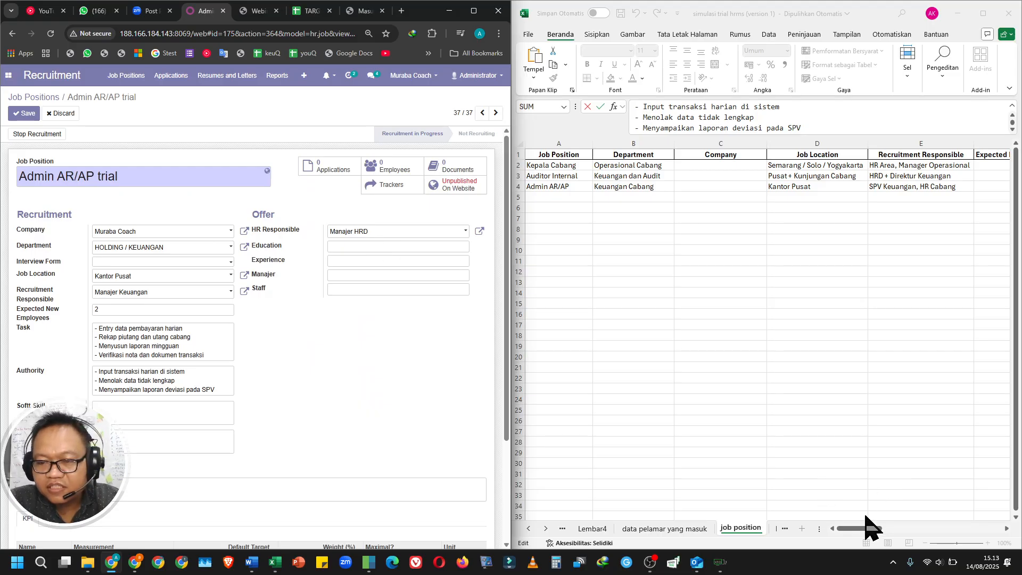
pyautogui.click(869, 541)
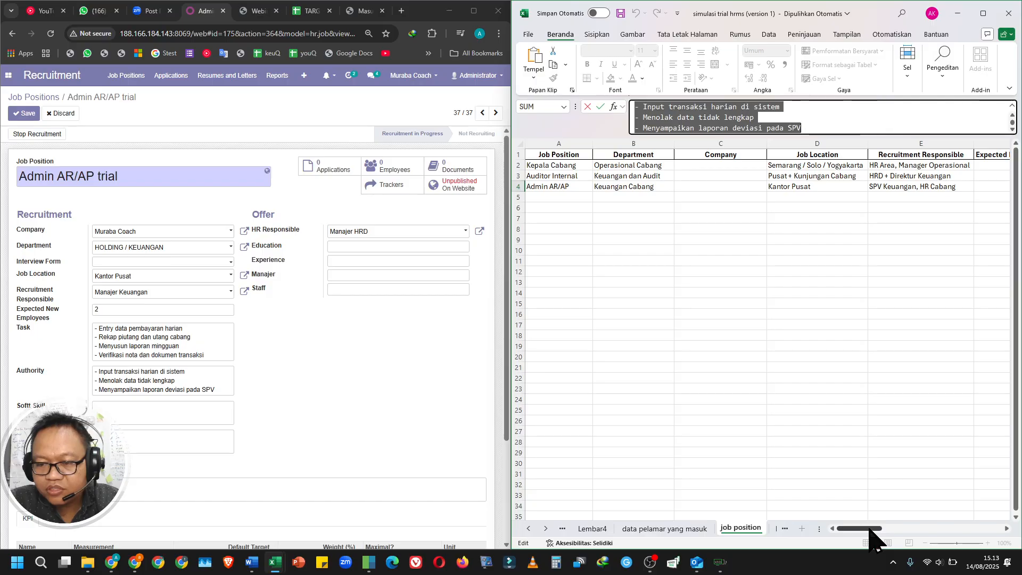
pyautogui.moveTo(870, 530); pyautogui.dragTo(889, 529)
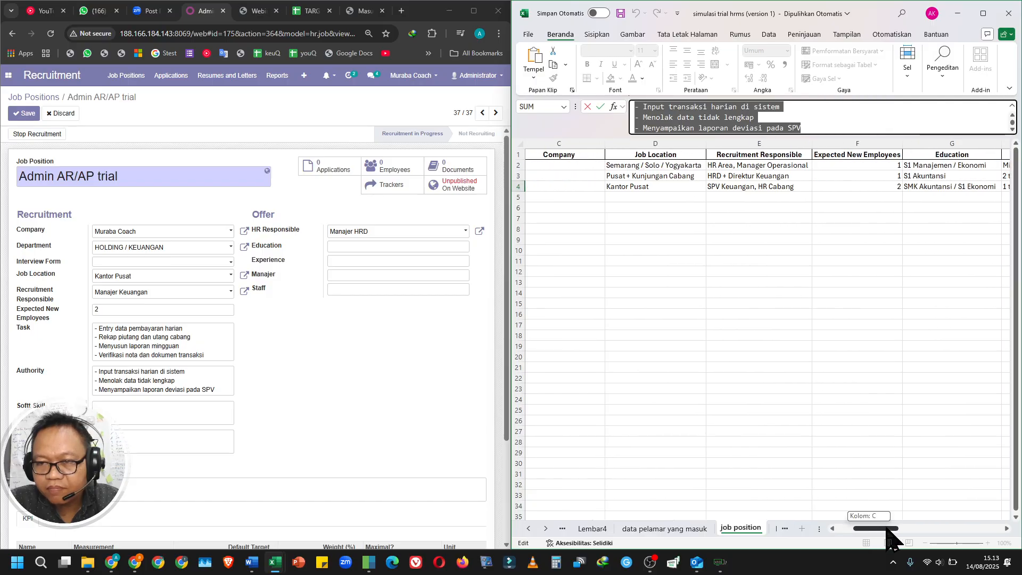
pyautogui.write('=')
pyautogui.click(949, 186)
pyautogui.press('Return')
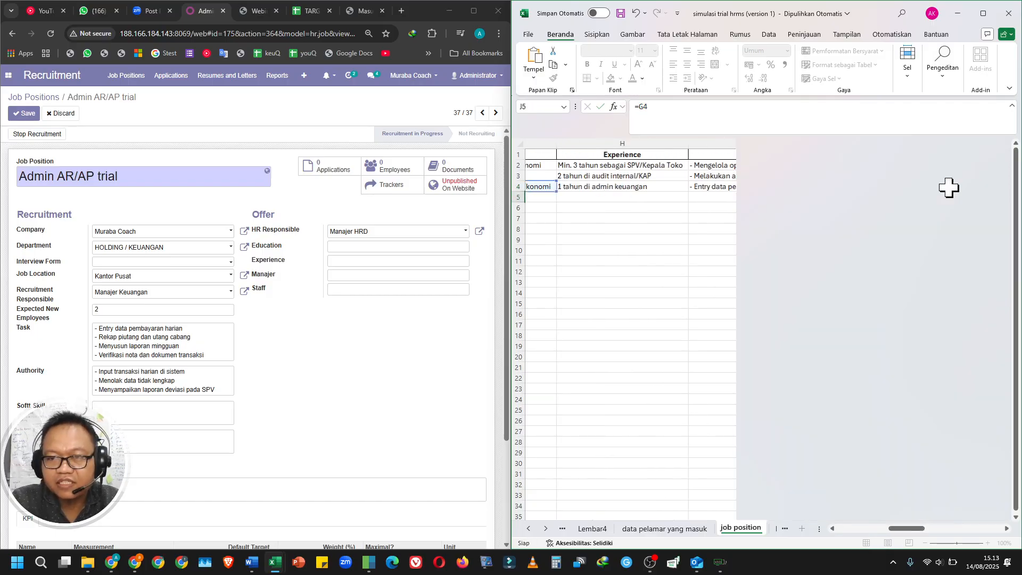
pyautogui.press('Up')
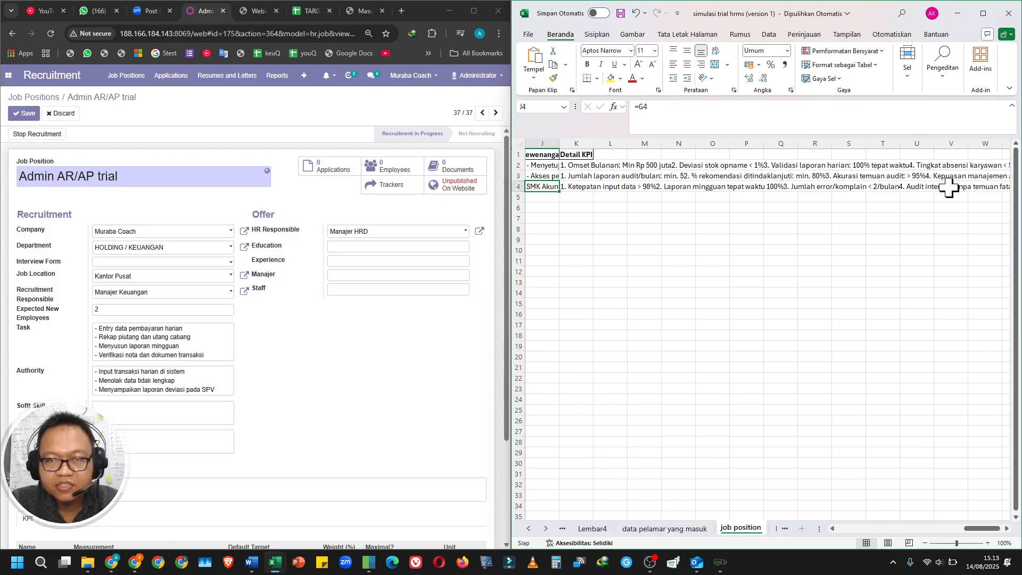
pyautogui.press('Down')
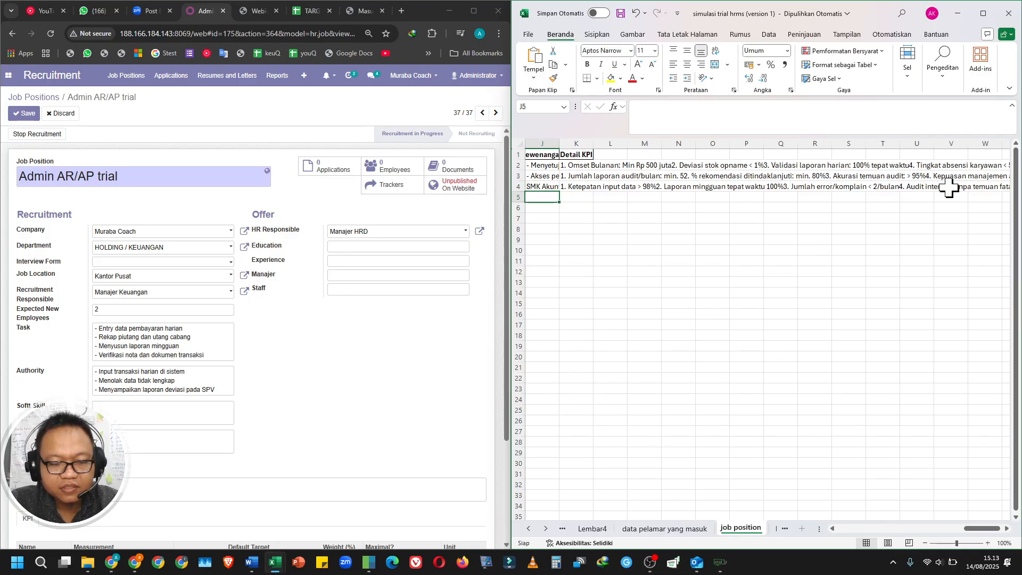
pyautogui.hotkey('ctrl', 'z')
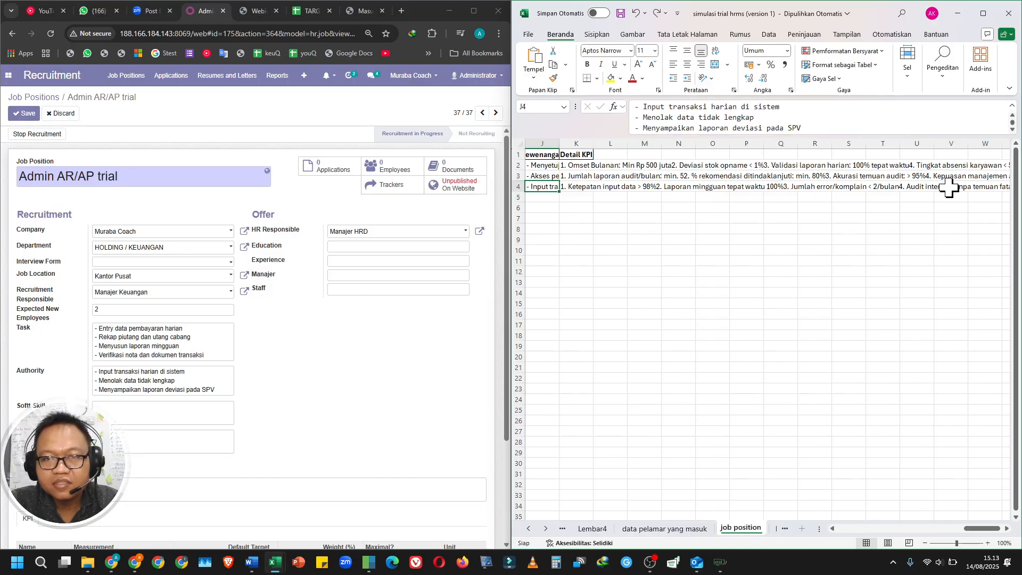
# Copy the Admin AR/AP education text "SMK Akuntansi / S1 Ekonomi" from cell G4 into the job position's Education field.
pyautogui.press('Left')
pyautogui.press('Left')
pyautogui.press('Right')
pyautogui.press('Right')
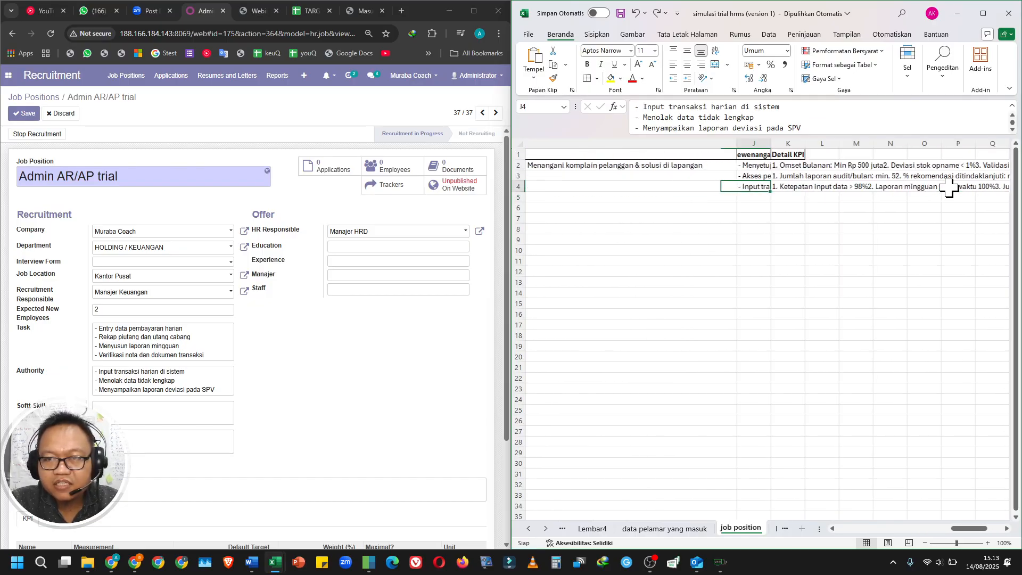
pyautogui.press('Left')
pyautogui.press('Left')
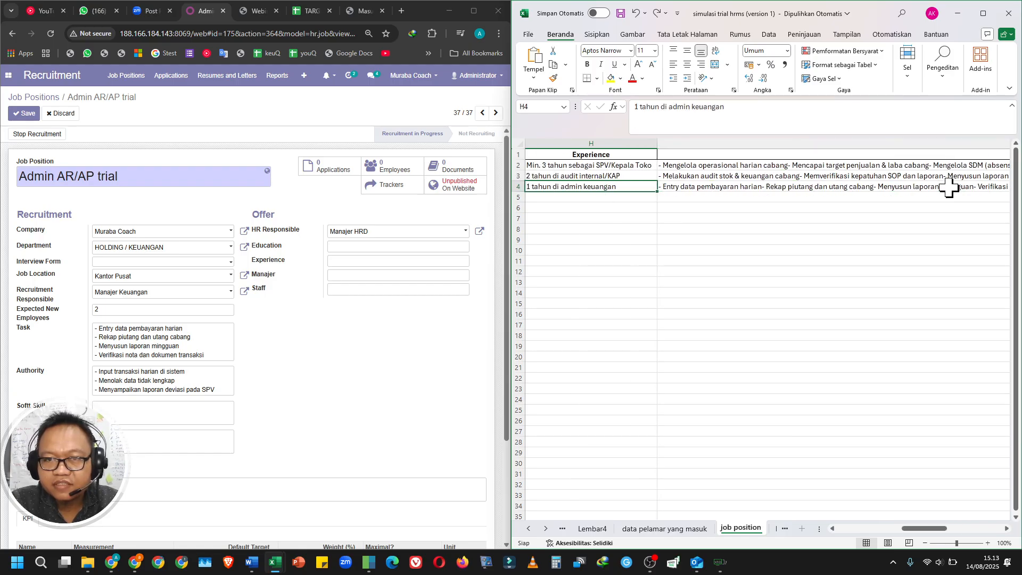
pyautogui.press('Left')
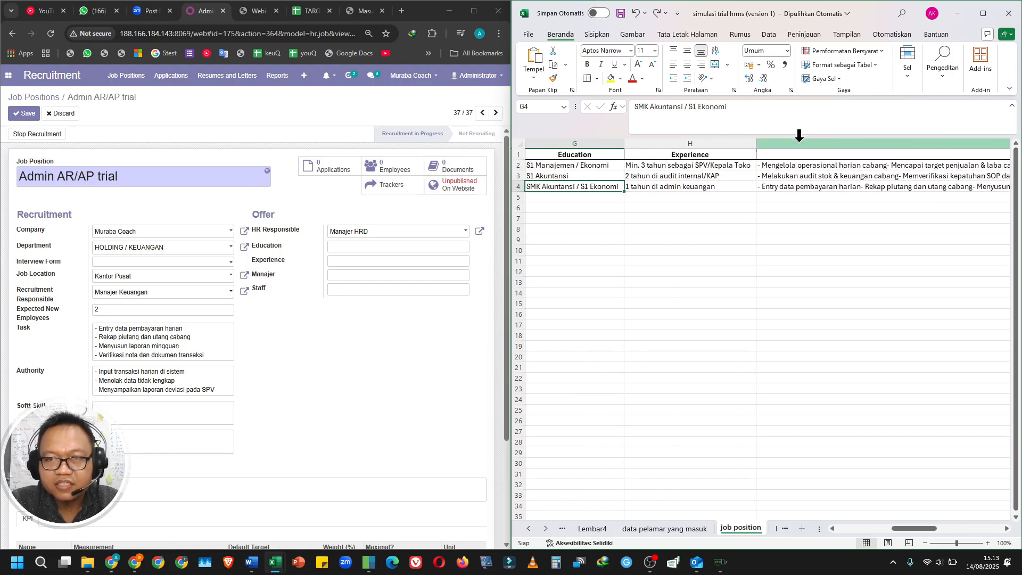
pyautogui.tripleClick(780, 122)
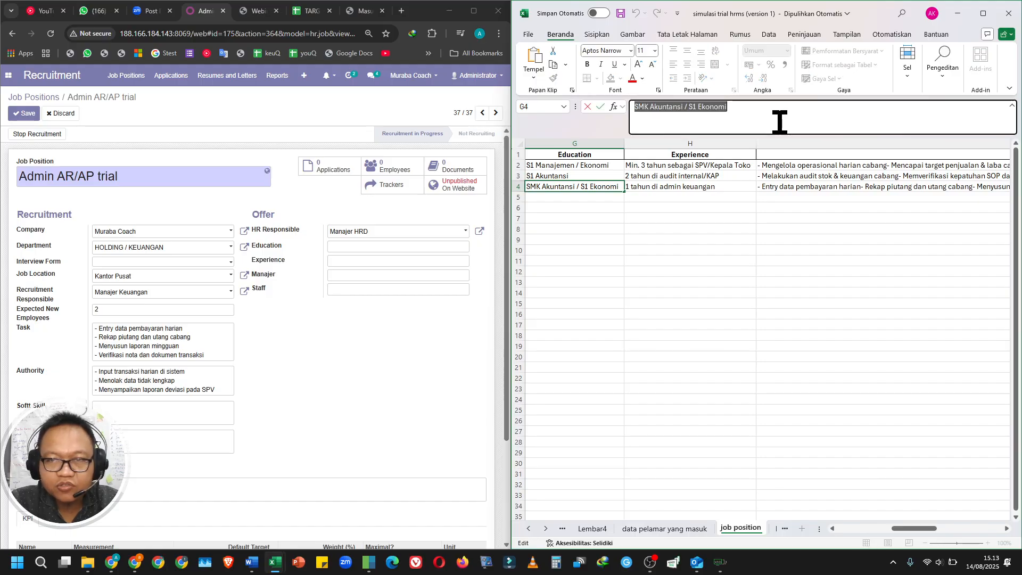
pyautogui.hotkey('ctrl', 'c')
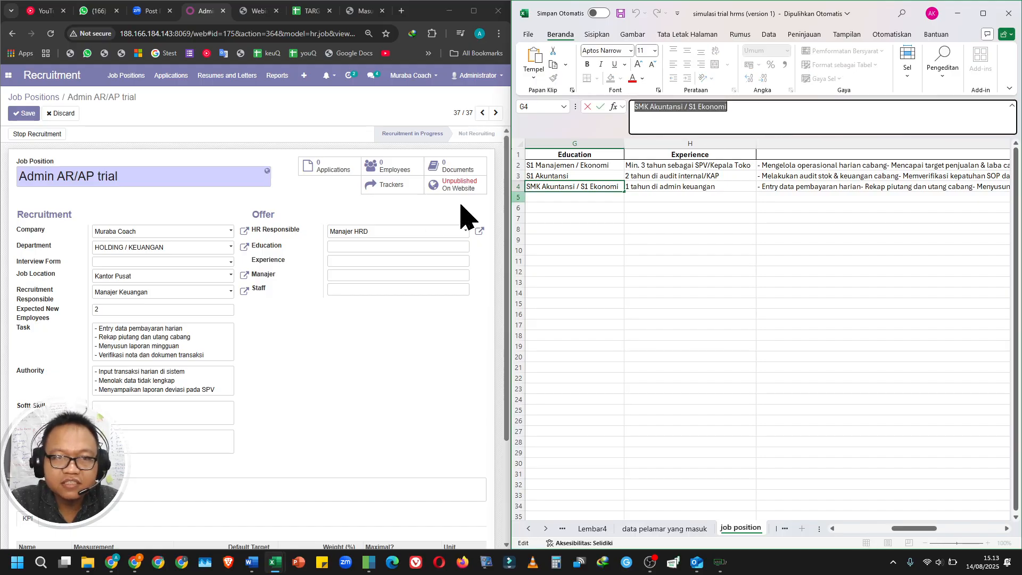
pyautogui.click(384, 244)
pyautogui.hotkey('ctrl', 'v')
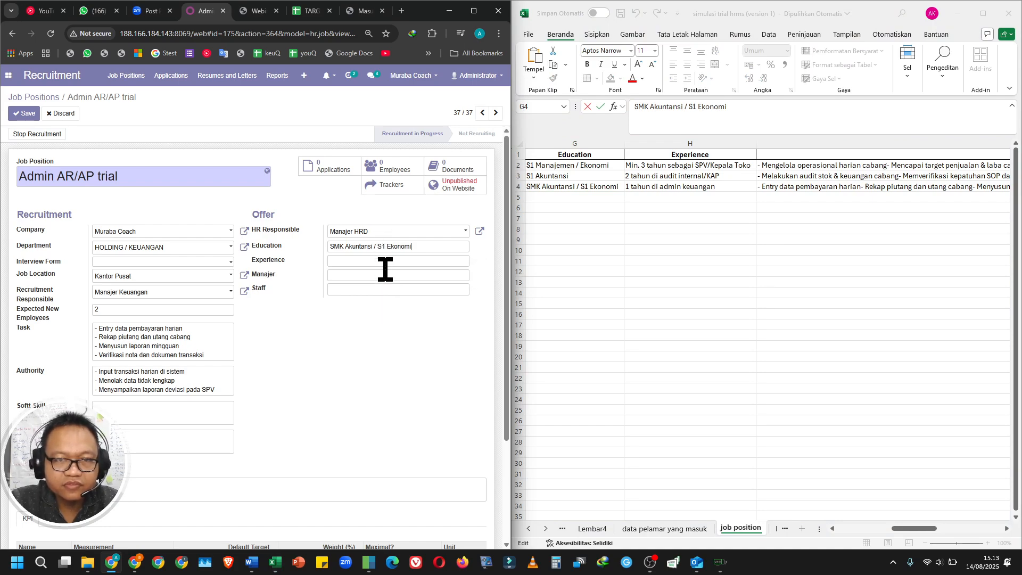
# Copy the Admin AR/AP experience text "1 tahun di admin keuangan" from cell H4 into the job position's Experience field.
pyautogui.click(385, 260)
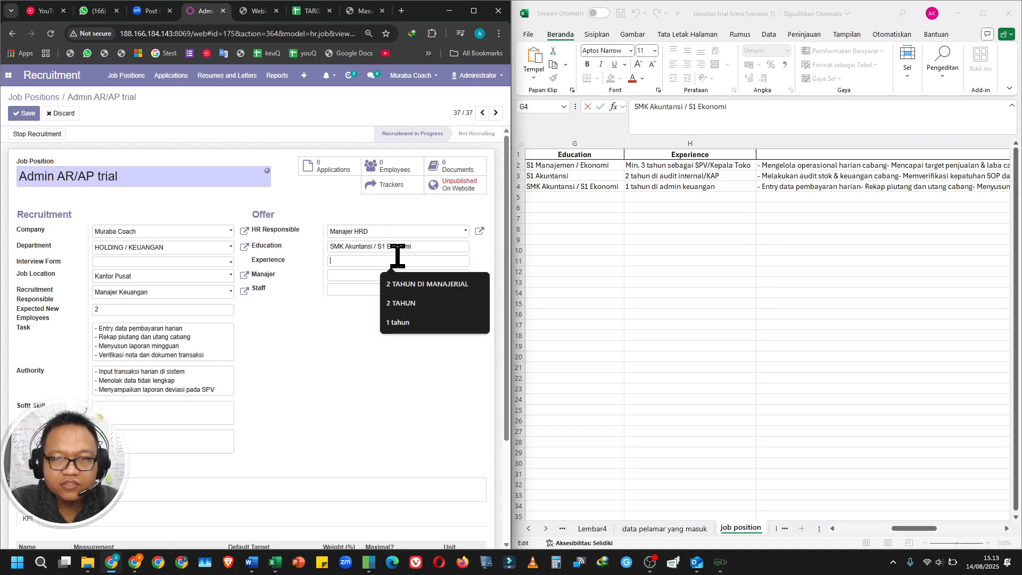
pyautogui.click(722, 193)
pyautogui.doubleClick(720, 188)
pyautogui.hotkey('ctrl', 'a')
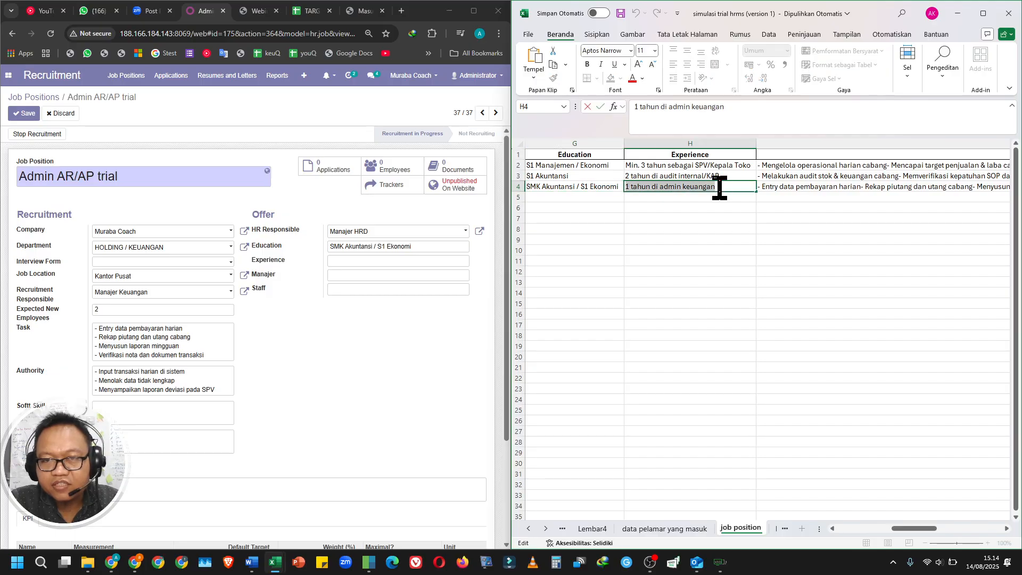
pyautogui.hotkey('ctrl', 'c')
pyautogui.click(438, 258)
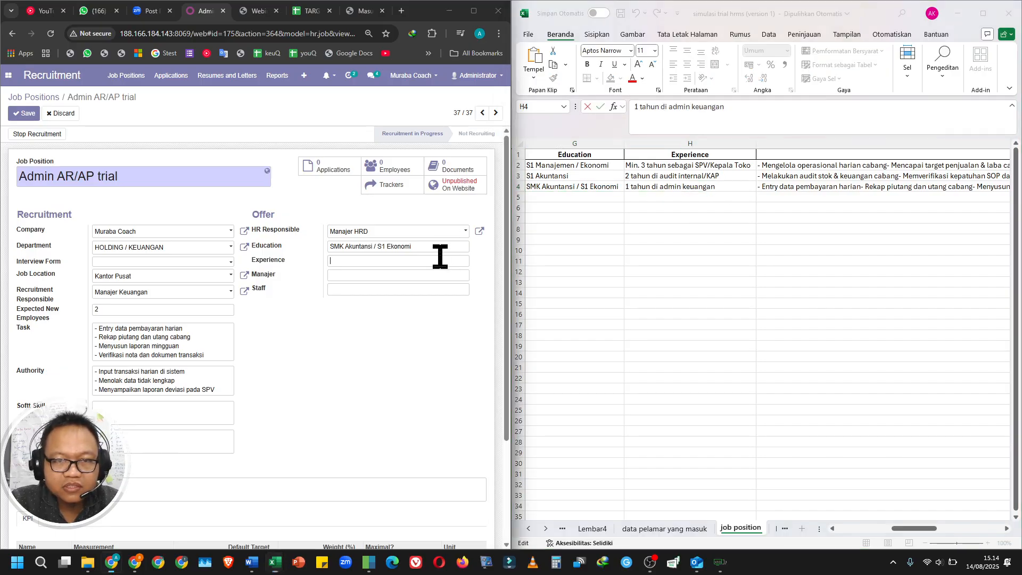
pyautogui.hotkey('ctrl', 'v')
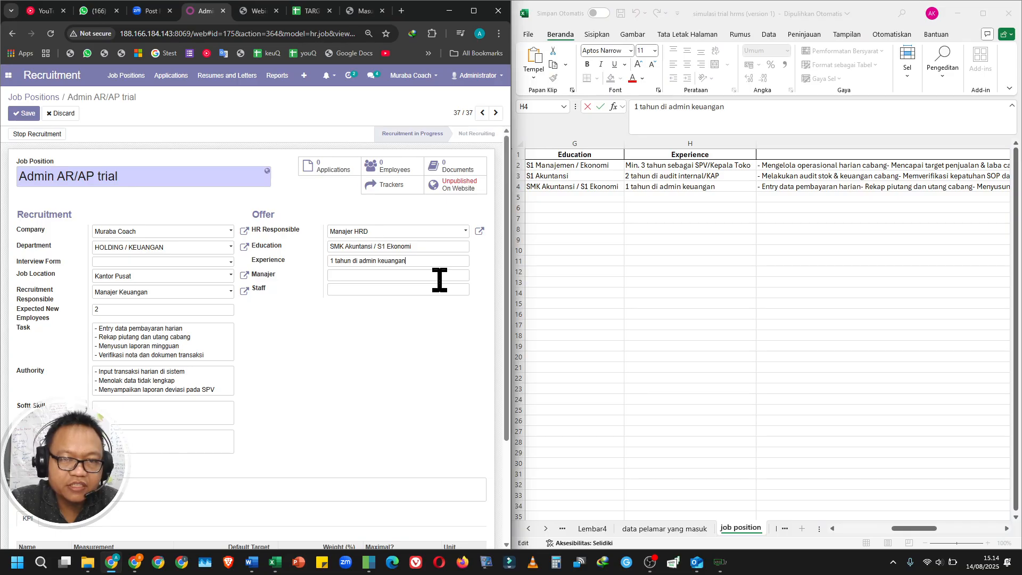
# Enter the manager's name in the Manajer field of the job position.
pyautogui.click(440, 276)
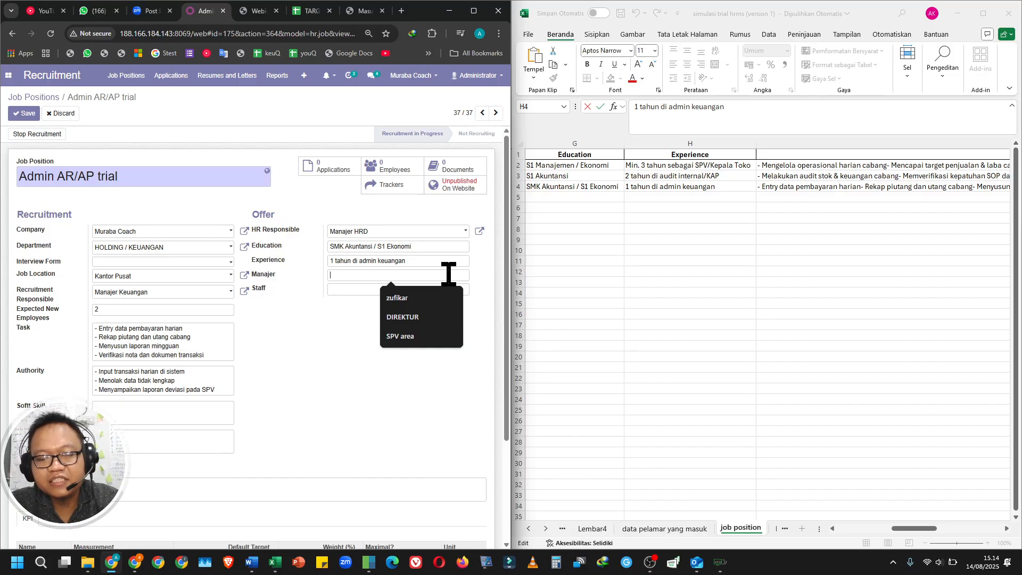
pyautogui.write('ahma')
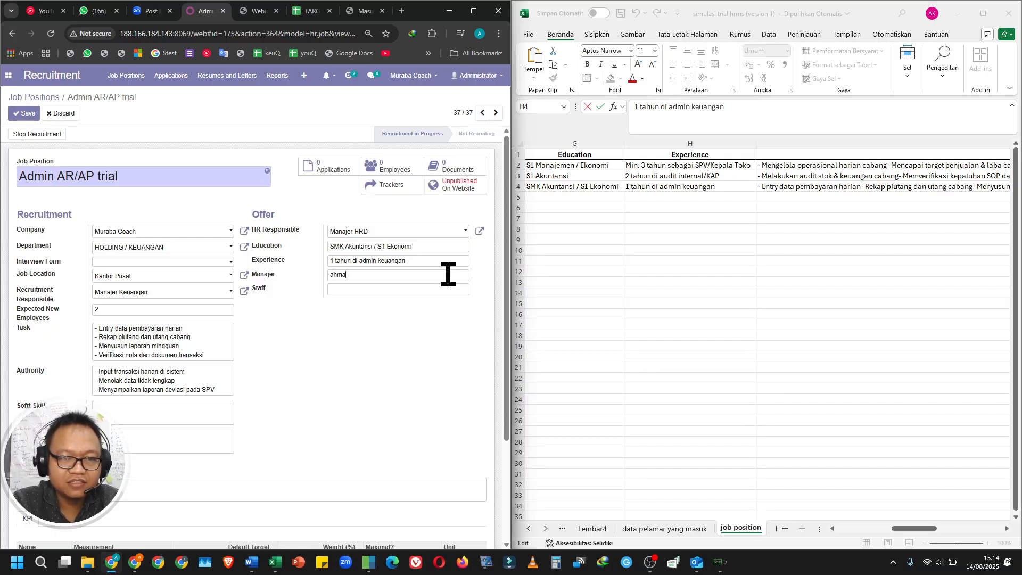
pyautogui.write('d')
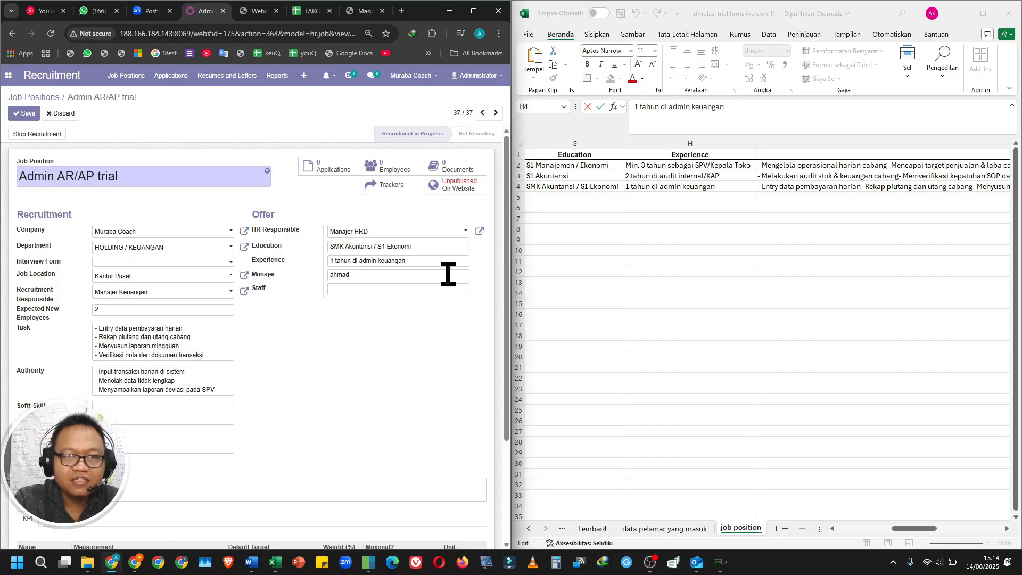
pyautogui.click(442, 288)
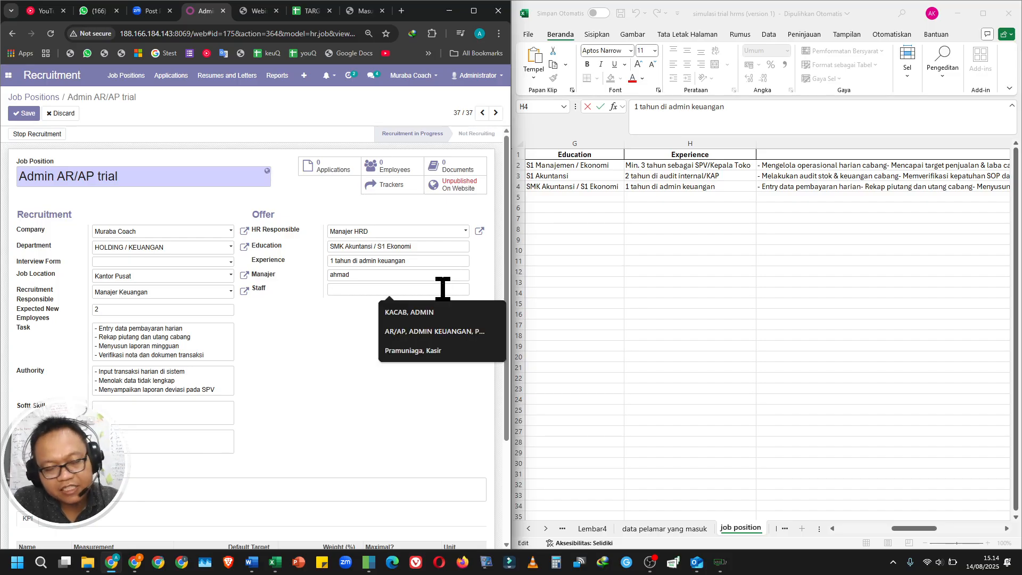
# Fill Softt Skill with "komunikasi (4)" and "Leadership (3)", and Hard Skill with "Input data keuangan (5)".
pyautogui.click(777, 395)
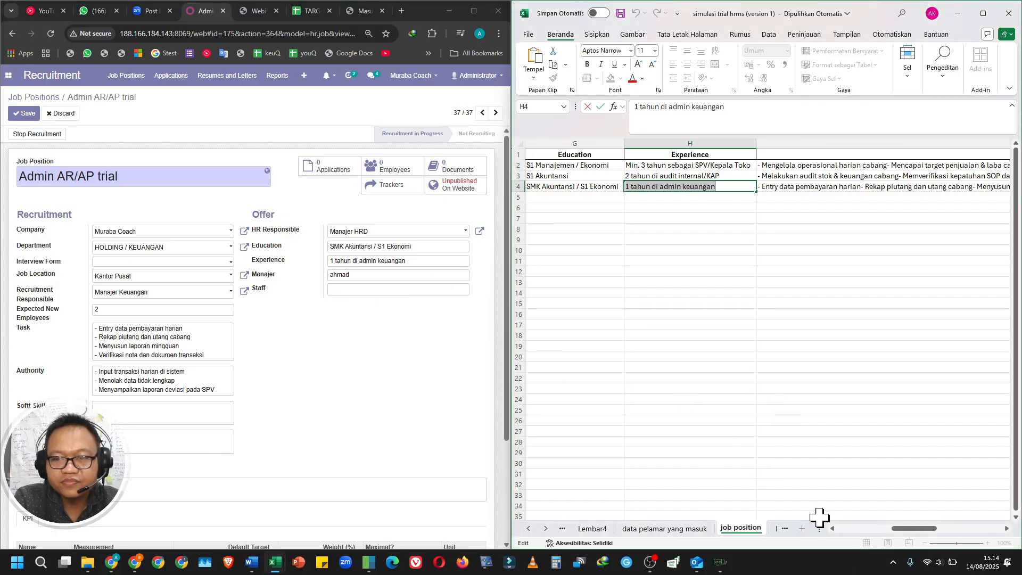
pyautogui.moveTo(921, 532); pyautogui.dragTo(752, 543)
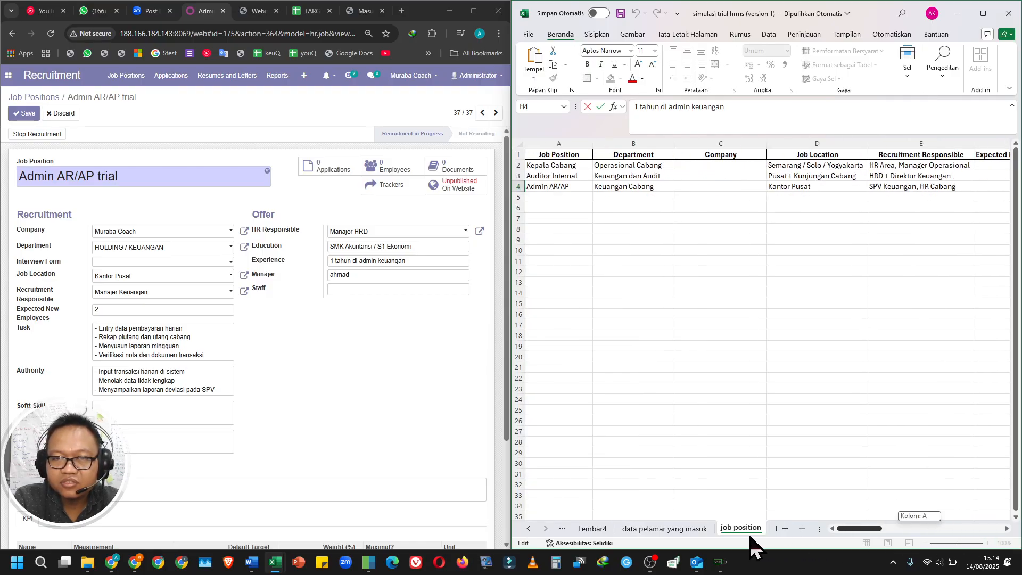
pyautogui.click(176, 414)
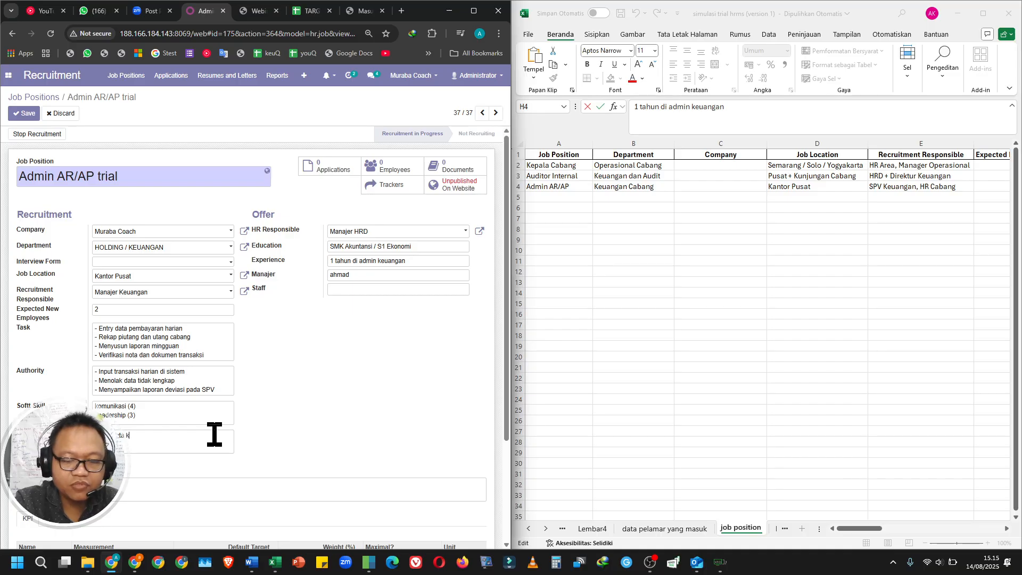
pyautogui.write('euangan')
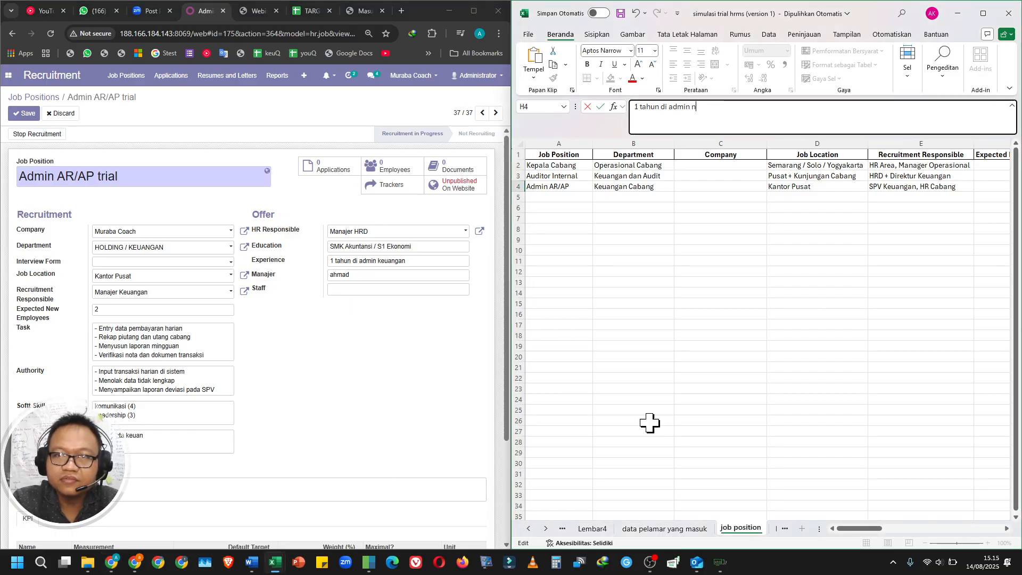
pyautogui.click(200, 442)
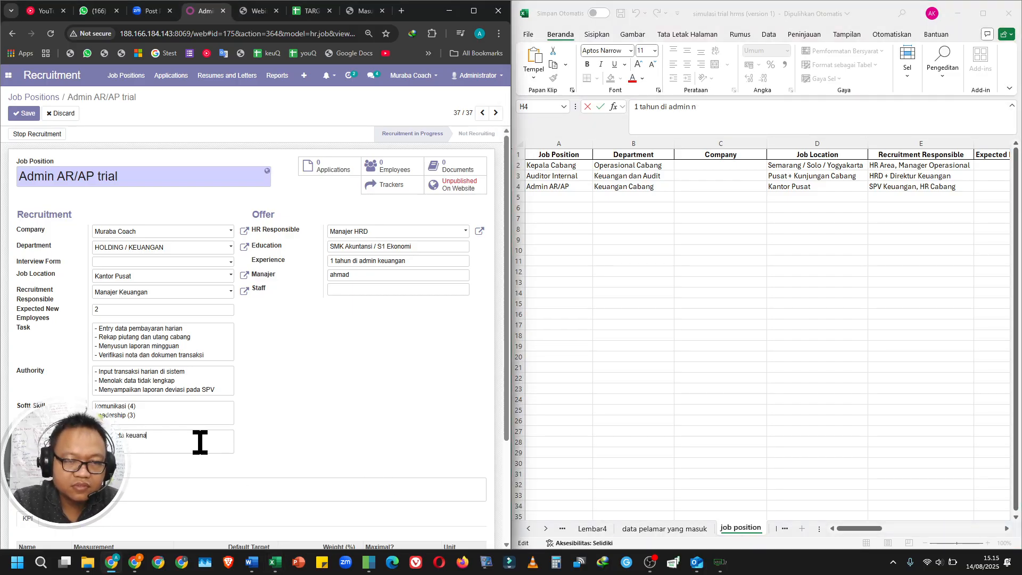
pyautogui.write('a')
pyautogui.press('BackSpace')
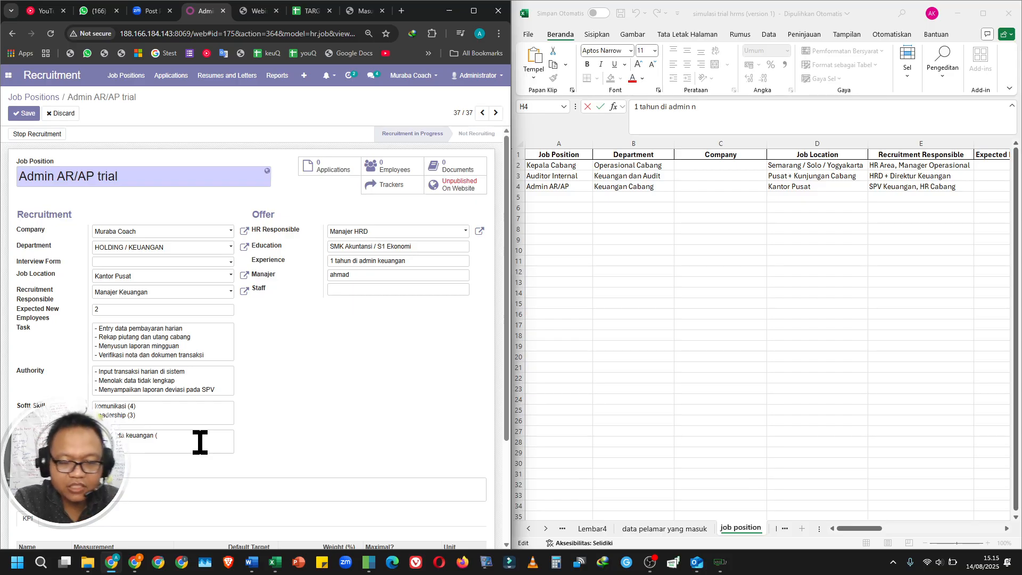
pyautogui.write('gan (5')
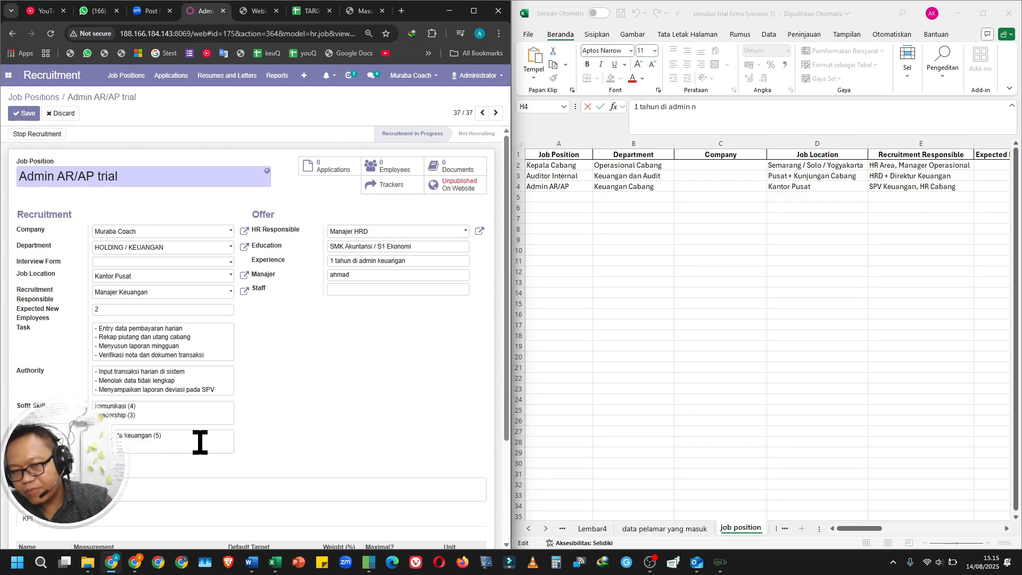
# Write Notes listing "SOP yang berhubungan" with "1. sop kontroling hutang" and "Laporan yang dibuat" with "1. laporan Pelunasan hutang".
pyautogui.scroll(-1, 201, 443)
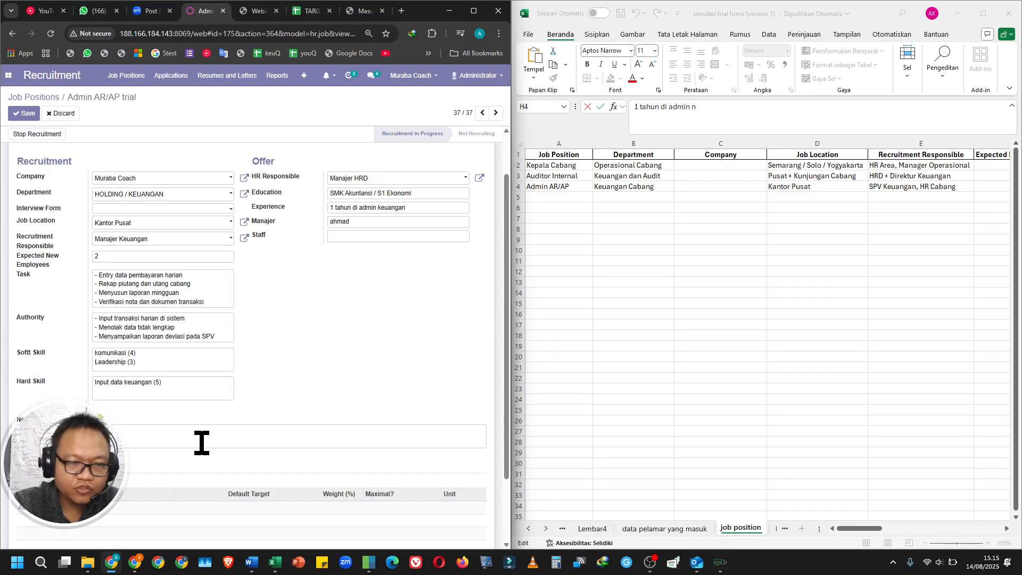
pyautogui.click(993, 186)
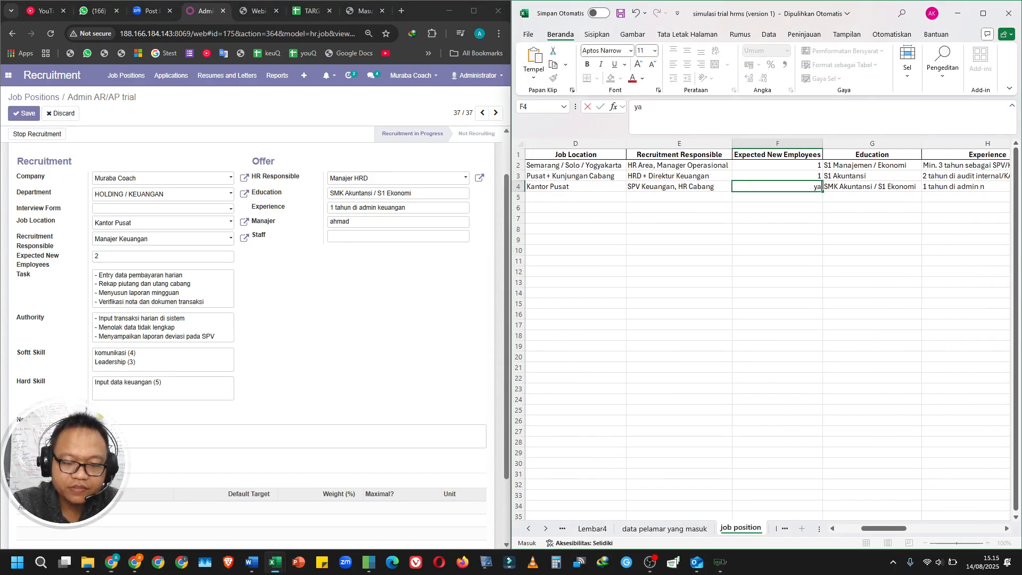
pyautogui.write('yan')
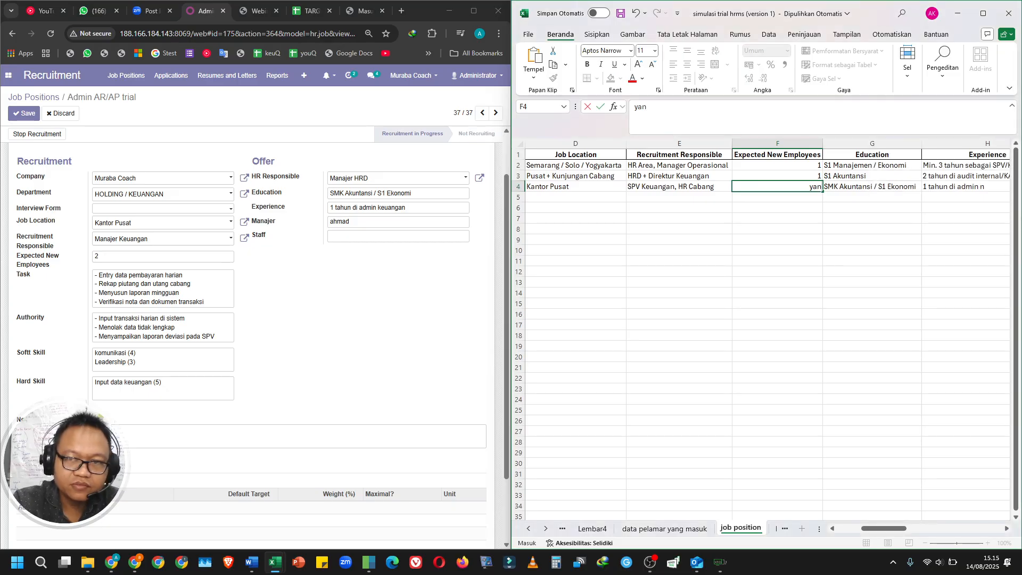
pyautogui.click(195, 446)
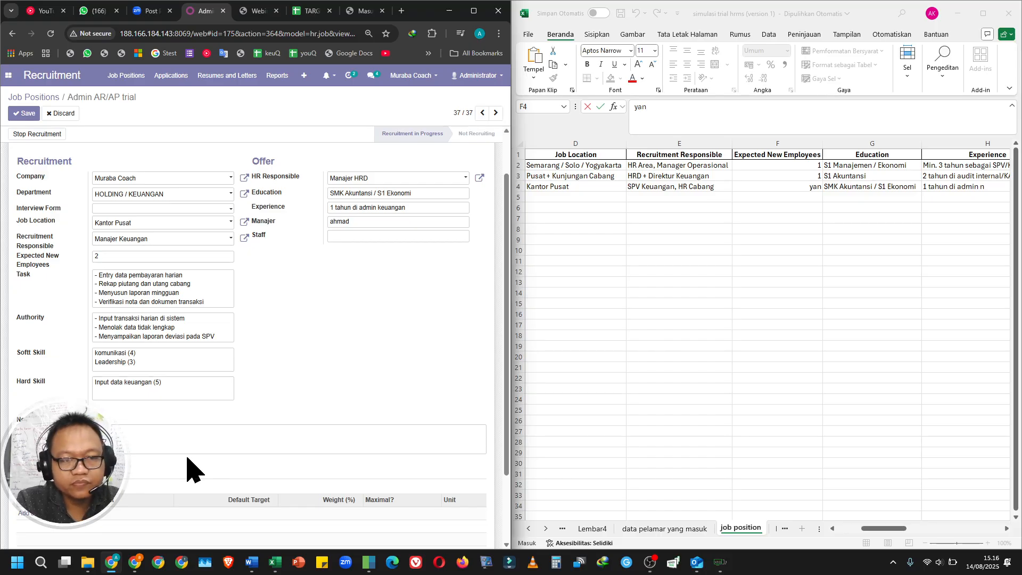
pyautogui.press('Return')
pyautogui.press('Return')
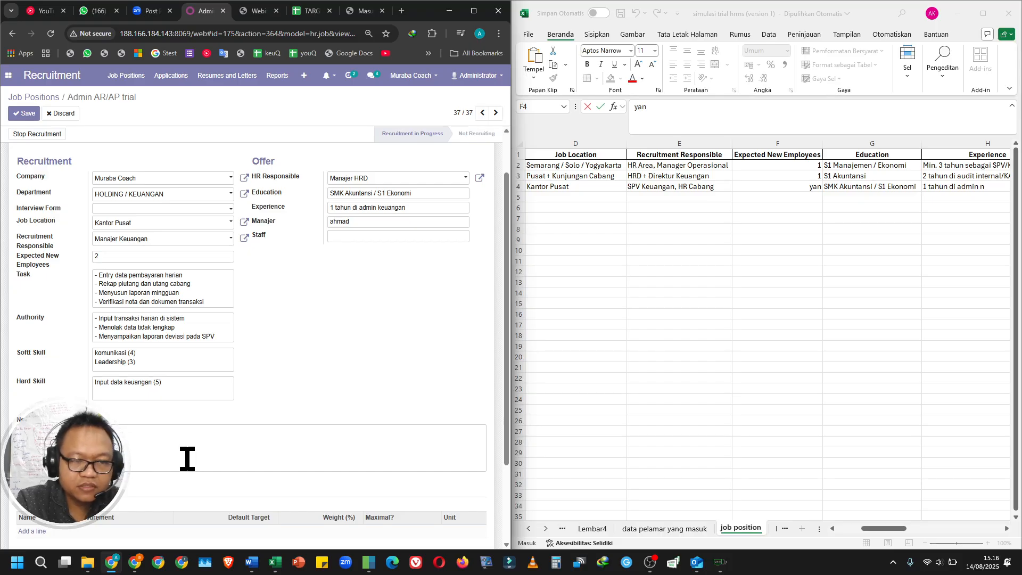
pyautogui.press('Return')
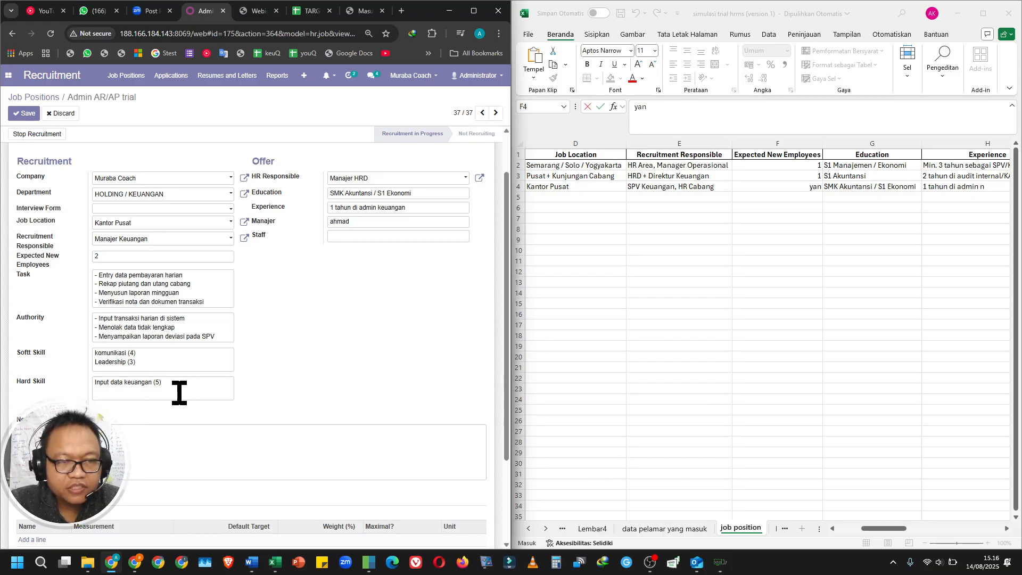
pyautogui.write('SOP  yang berhubungan 1. sop kontroling hutang  Laporan yang dibuat 1. laporan Pelunasan hutang')
# Review and save the Admin AR/AP trial job position, then return to the job position sheet at cell D9.
pyautogui.scroll(-2, 178, 393)
pyautogui.scroll(3, 222, 301)
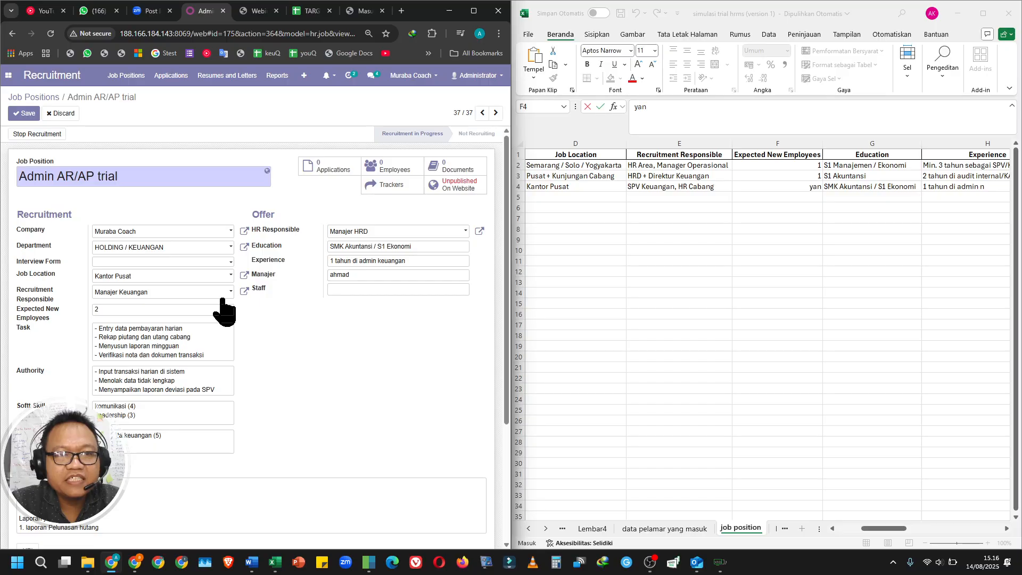
pyautogui.scroll(-2, 223, 304)
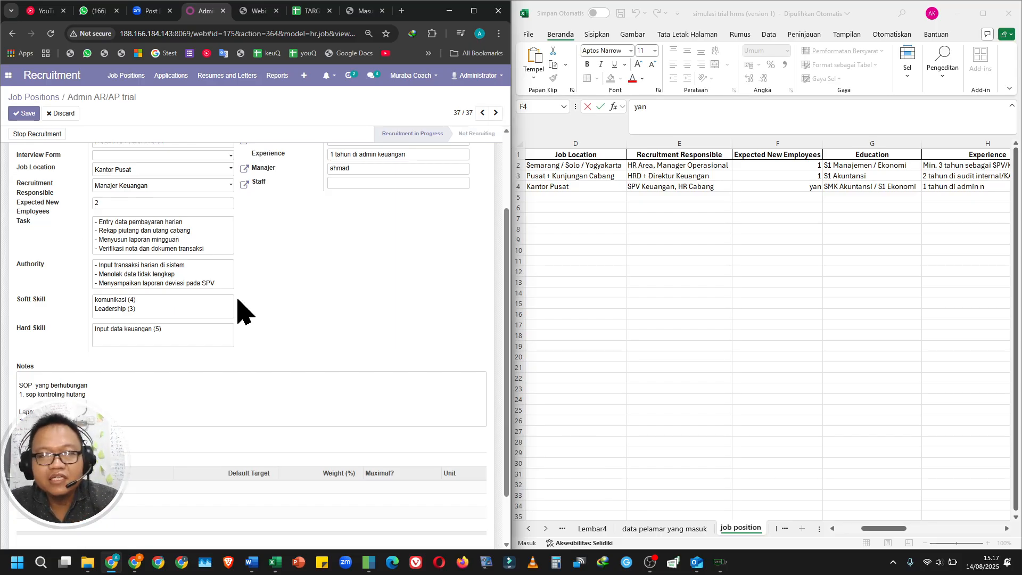
pyautogui.click(23, 113)
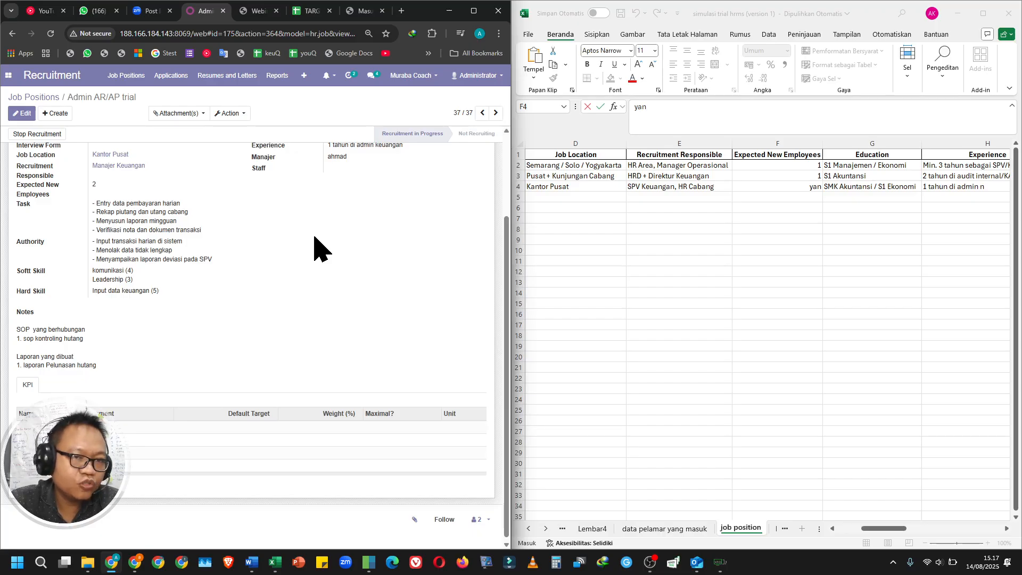
pyautogui.scroll(2, 294, 288)
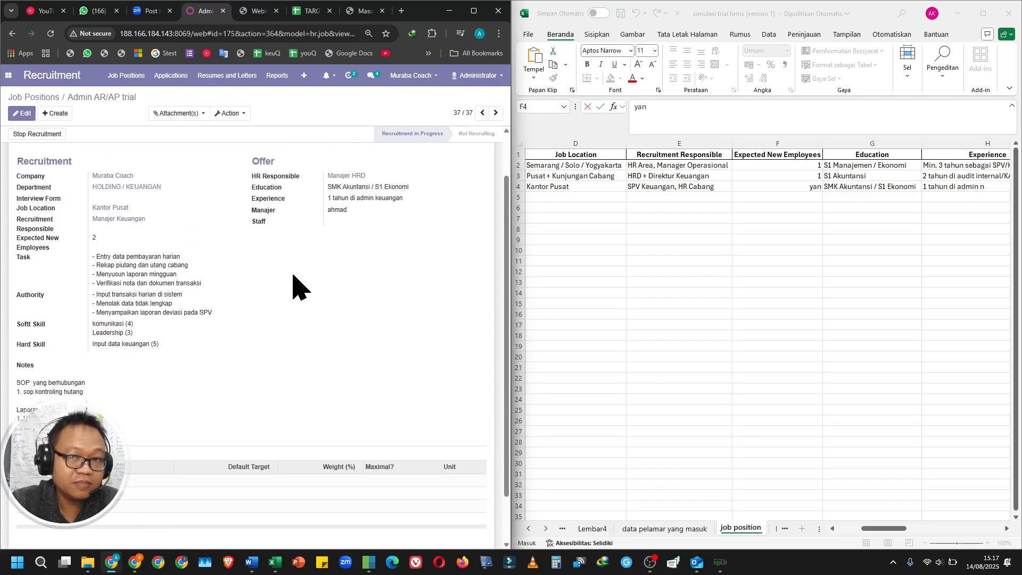
pyautogui.click(561, 309)
pyautogui.click(609, 238)
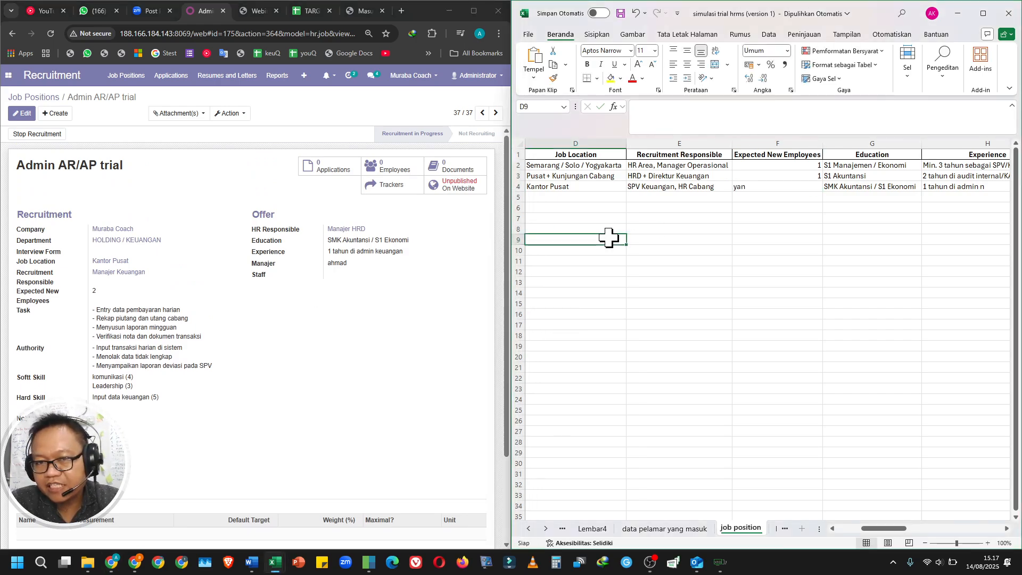